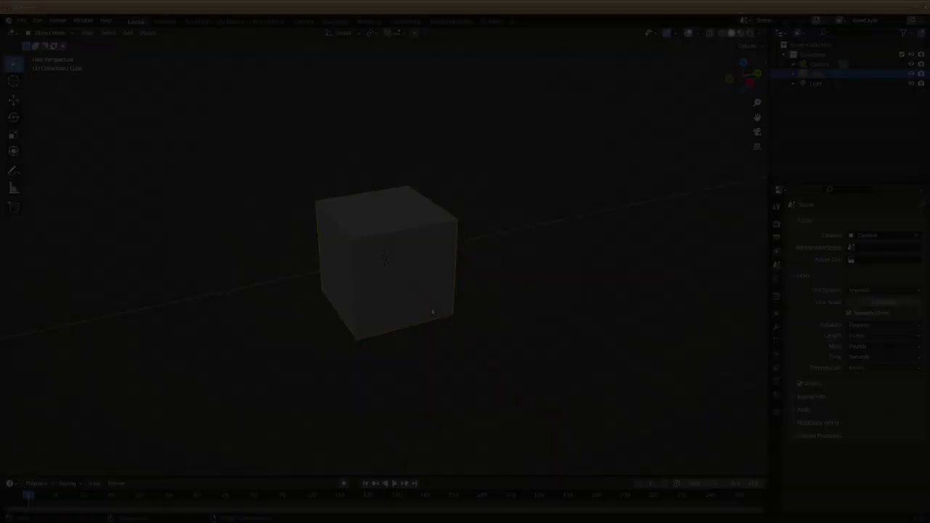
Step: Delete the default cube and add a UV sphere in its place
key("x")
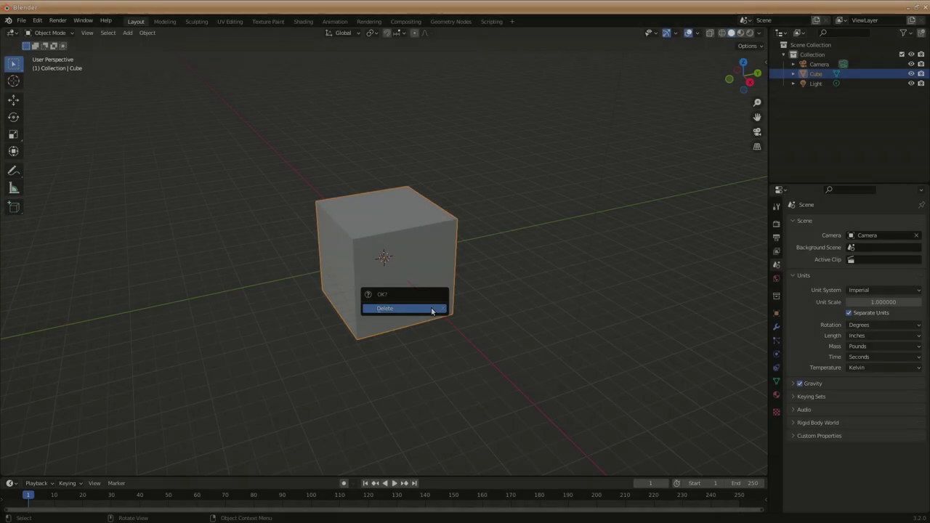
left_click(440, 309)
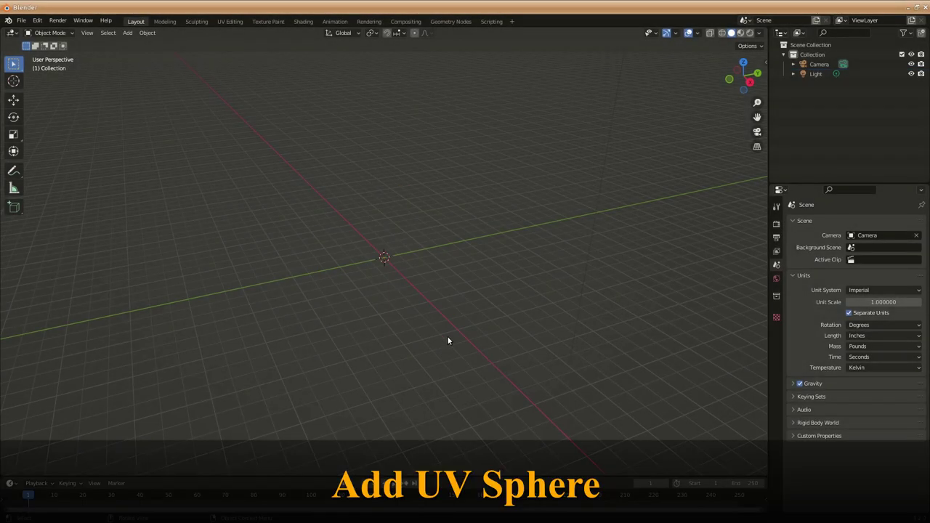
key("shift+a")
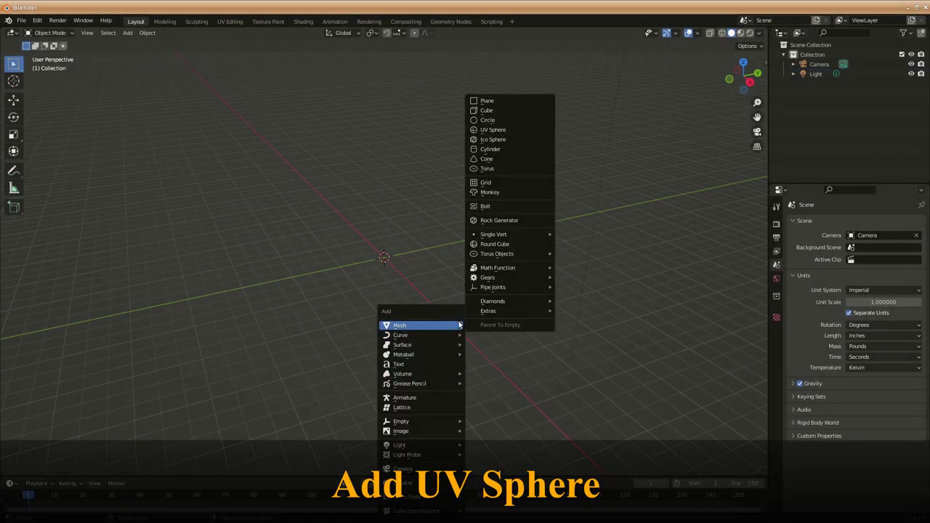
left_click(501, 129)
Step: Frame the sphere in the right-side view, zoomed in, and enter Edit Mode
key("KP_3")
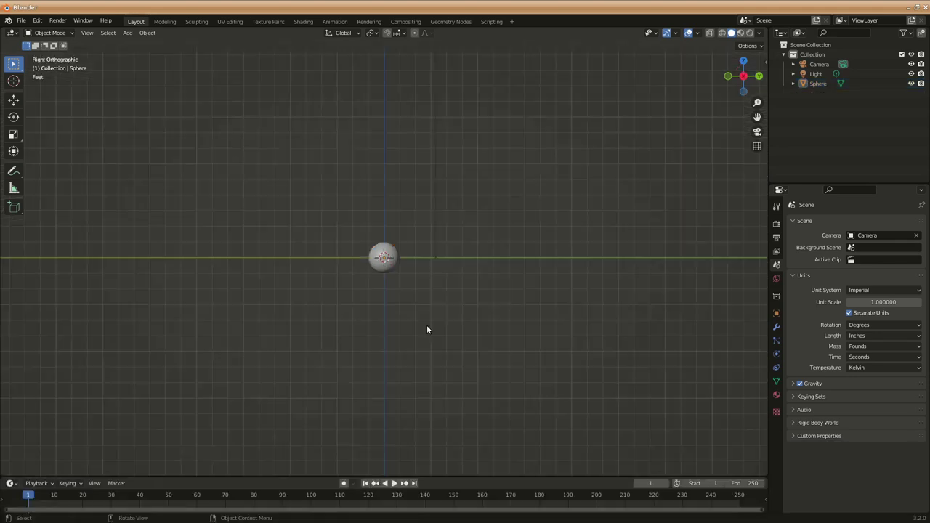
scroll(422, 300, "up", 5)
scroll(420, 294, "up", 2)
mouse_move(472, 321)
middle_mouse_down("shift")
mouse_move(419, 308)
mouse_move(394, 325)
middle_mouse_up("shift")
key("KP_1")
key("KP_3")
scroll(296, 276, "up", 2)
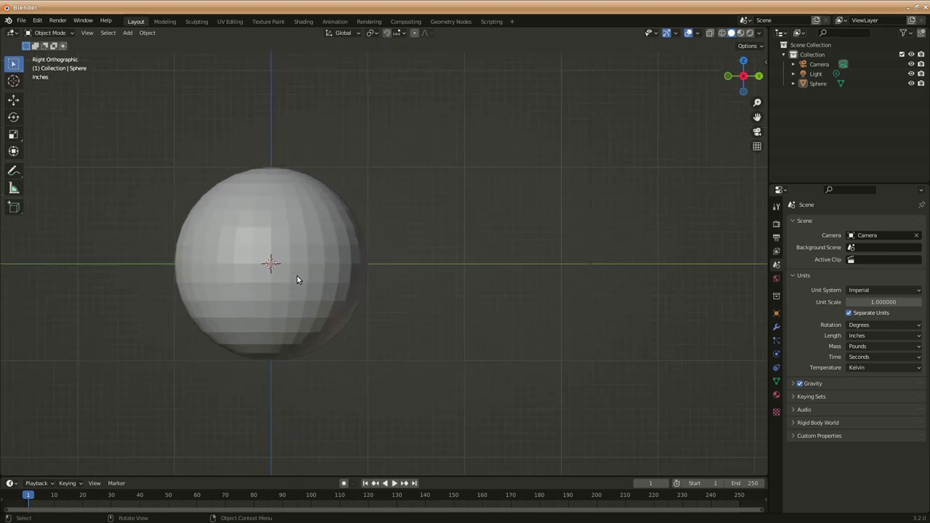
key("Tab")
Step: Select a patch of faces at the sphere's centre and round it with LoopTools Circle
left_click(101, 34)
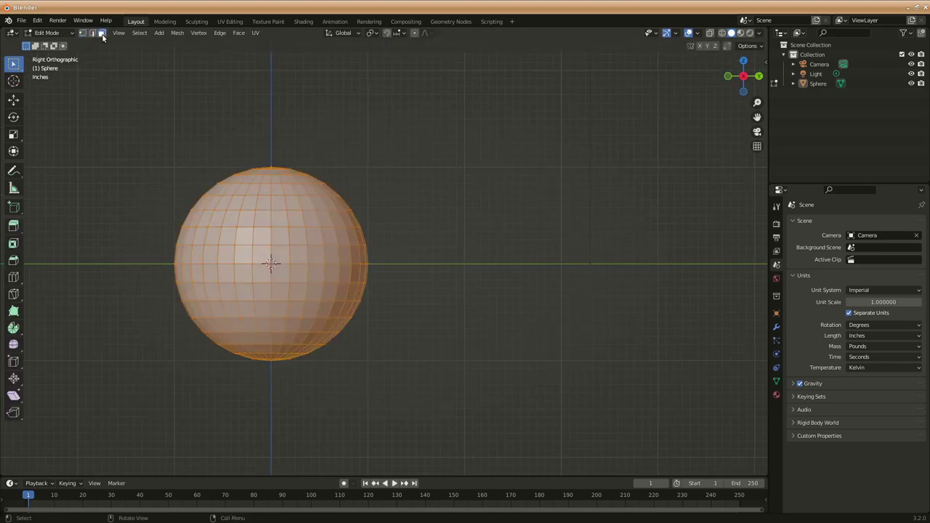
key("alt+a")
key("c")
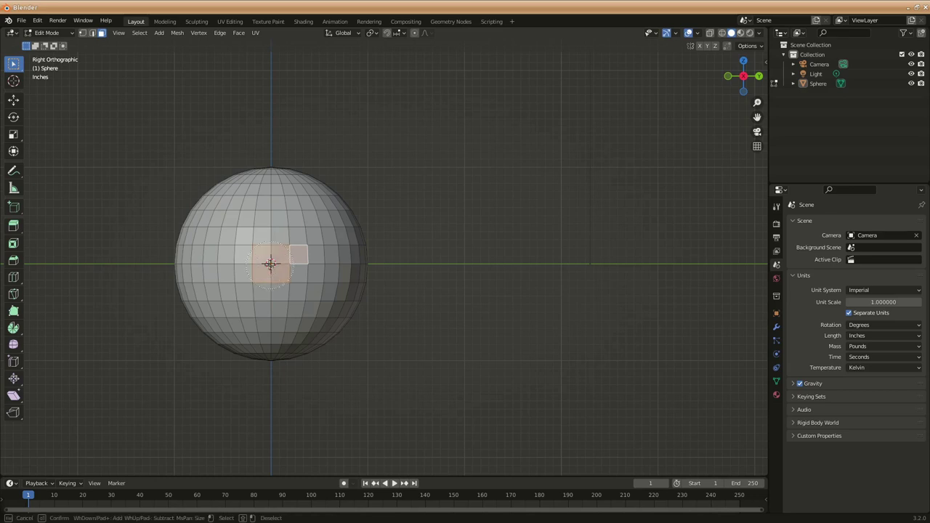
left_click(269, 263)
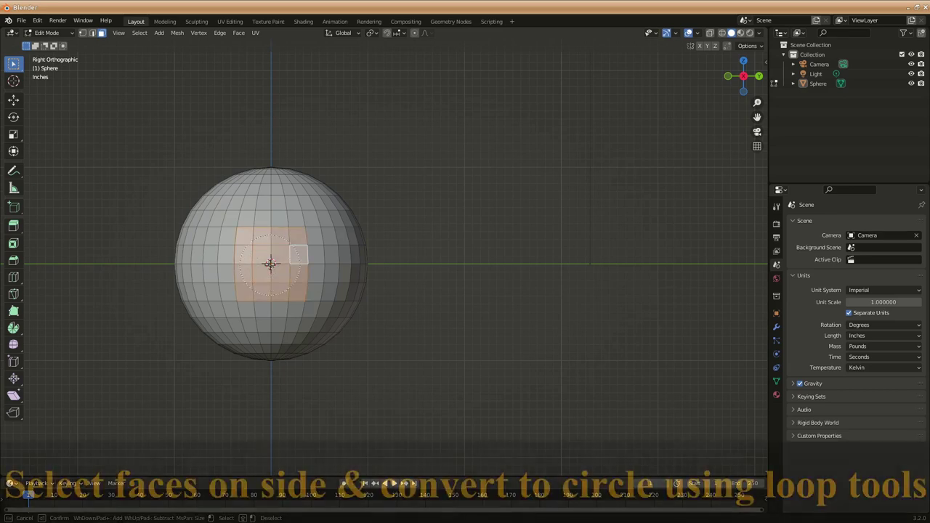
right_click(270, 264)
mouse_move(221, 265)
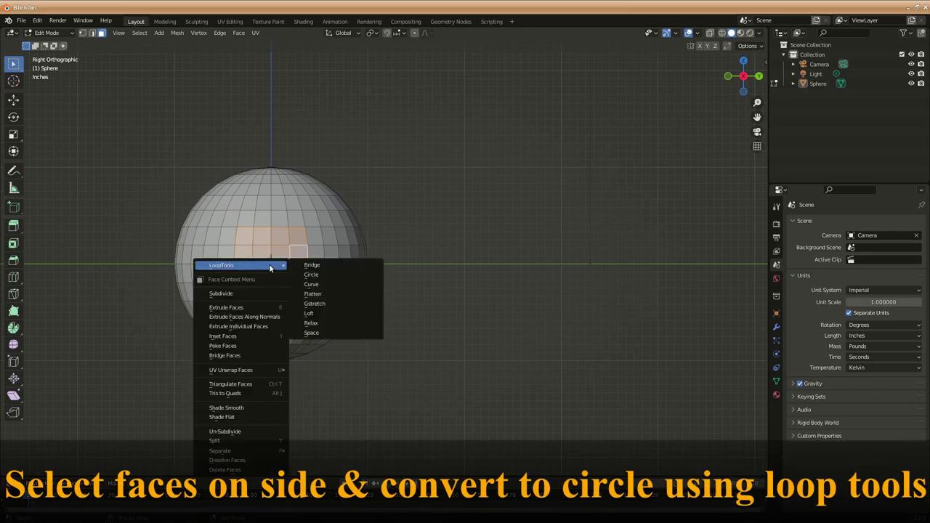
left_click(317, 277)
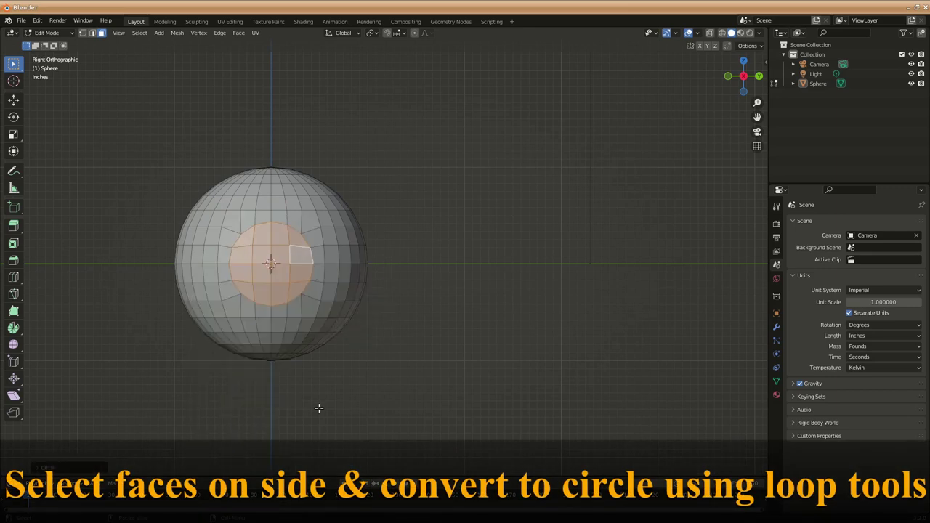
Step: Delete the rounded faces to open a circular hole in the sphere
key("x")
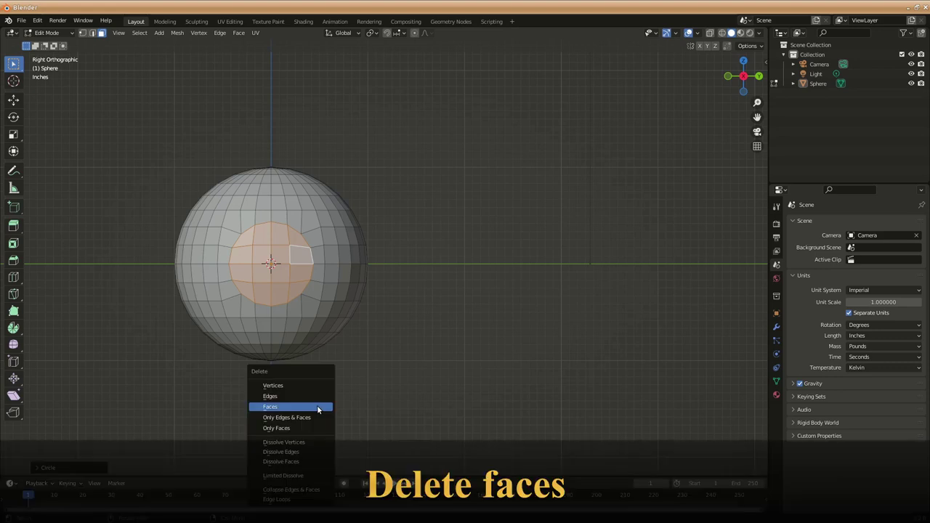
left_click(315, 406)
middle_click_drag(314, 405, 239, 341)
left_click(139, 33)
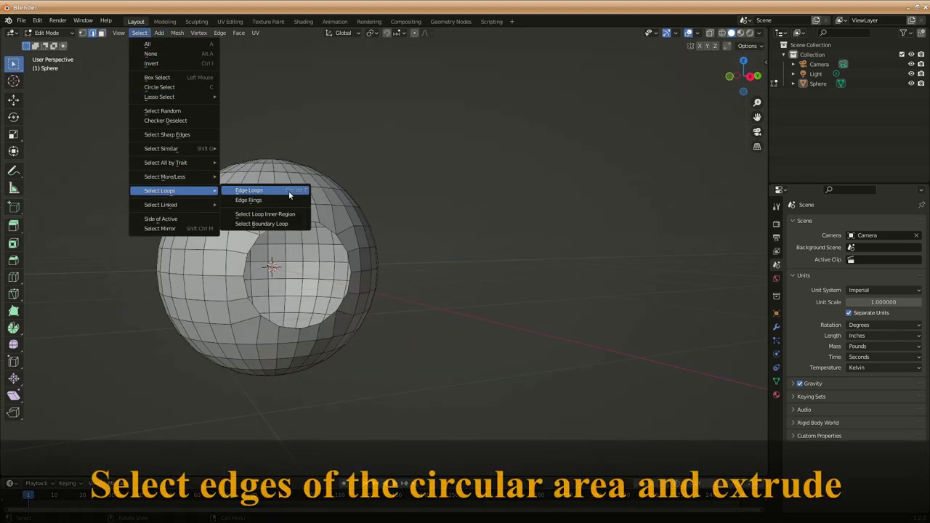
Step: Extrude the hole's edge loop about 13 inches along X into a neck
mouse_move(160, 190)
left_click(288, 190)
key("KP_1")
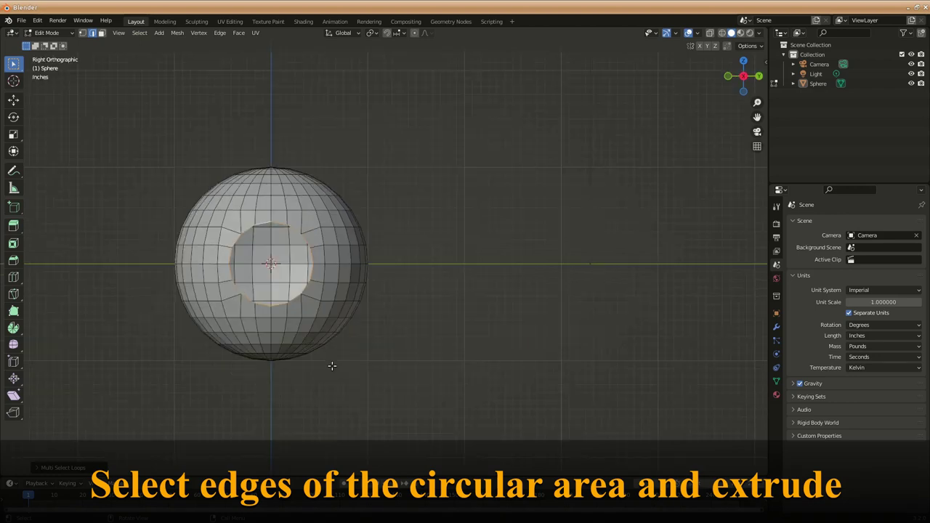
scroll(378, 374, "down", 2)
scroll(375, 347, "up", 4, "ctrl")
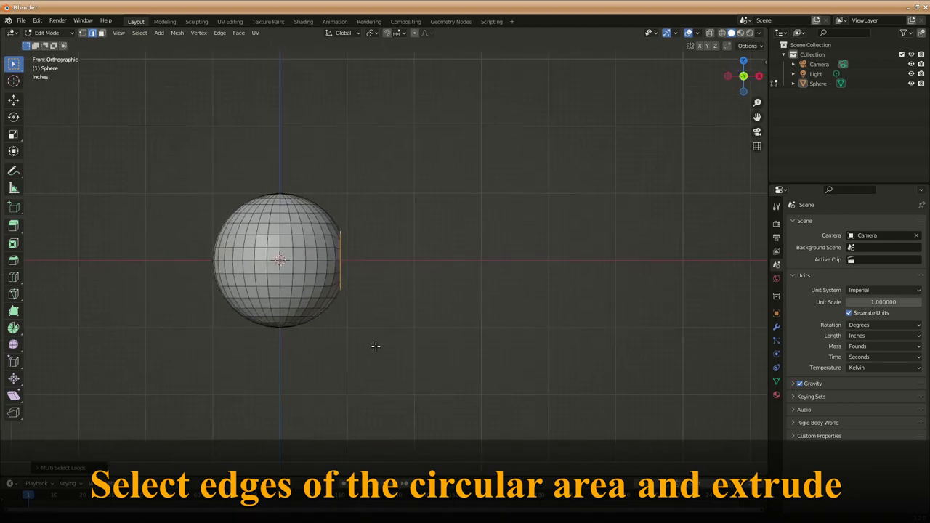
key("e")
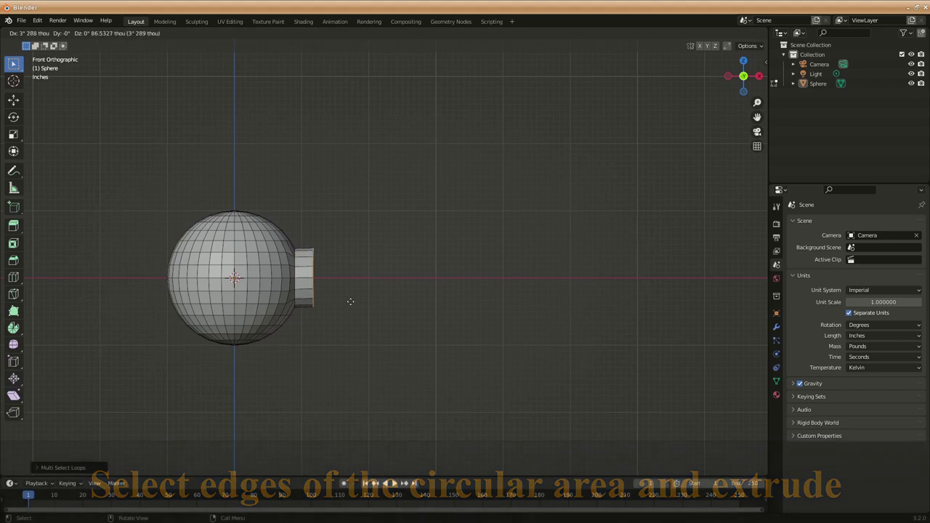
key("x")
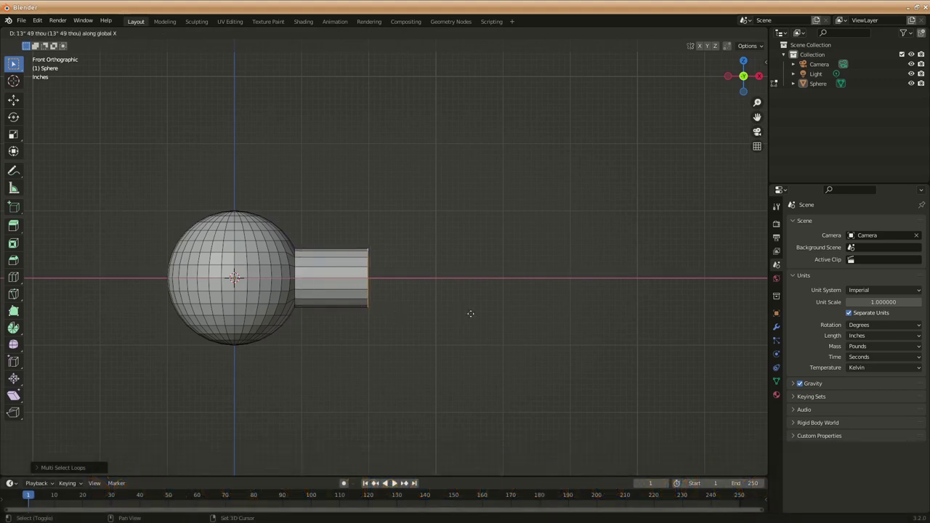
key("ctrl")
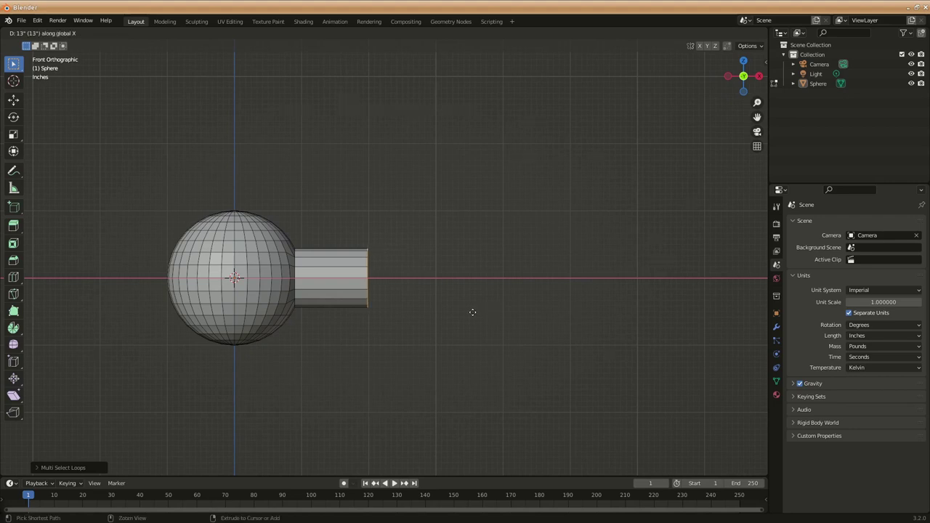
left_click(472, 313)
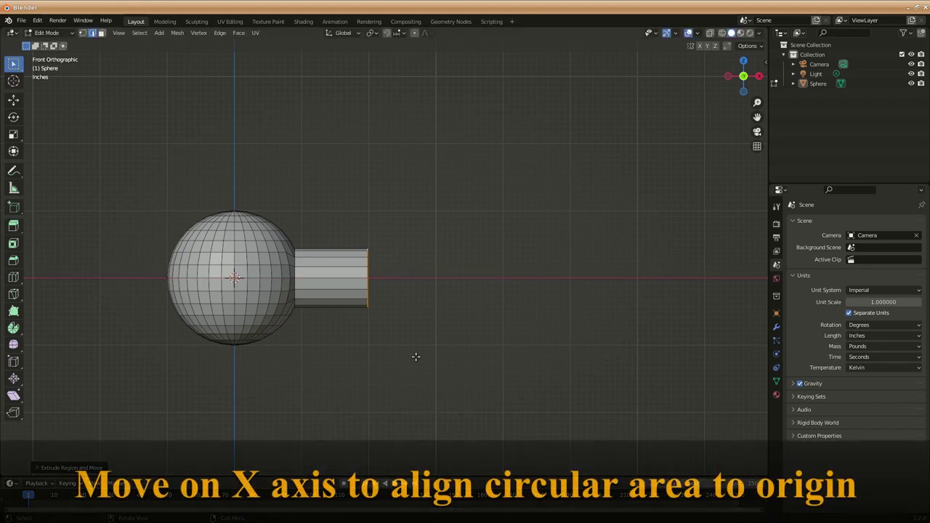
Step: In Object Mode, move the sphere along the X axis
key("Tab")
left_click(305, 286)
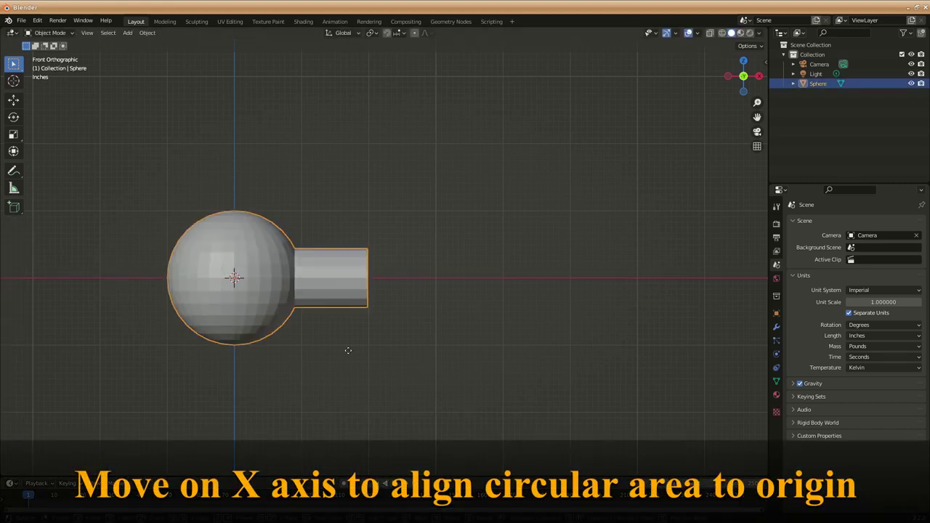
key("g")
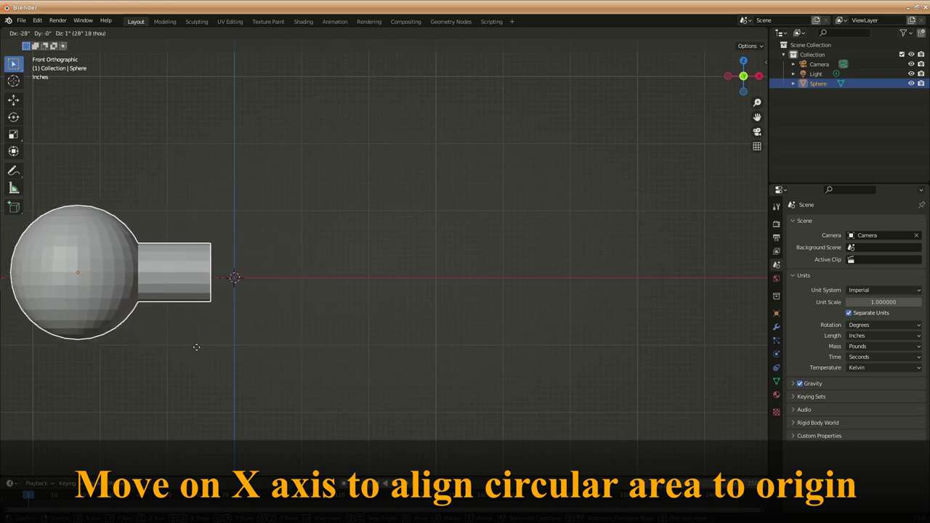
key("x")
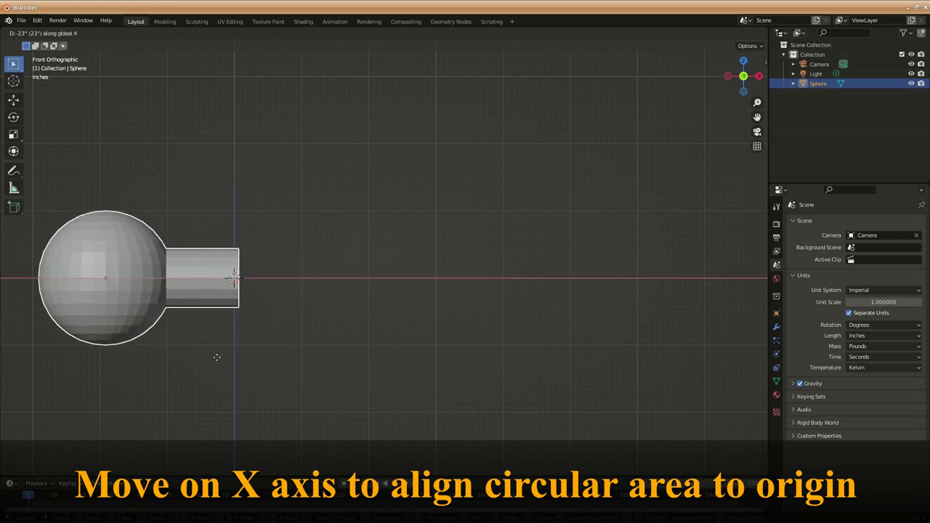
left_click(220, 352)
Step: Adjust the sphere's X position so the neck's open end sits at the origin
scroll(182, 370, "up", 4)
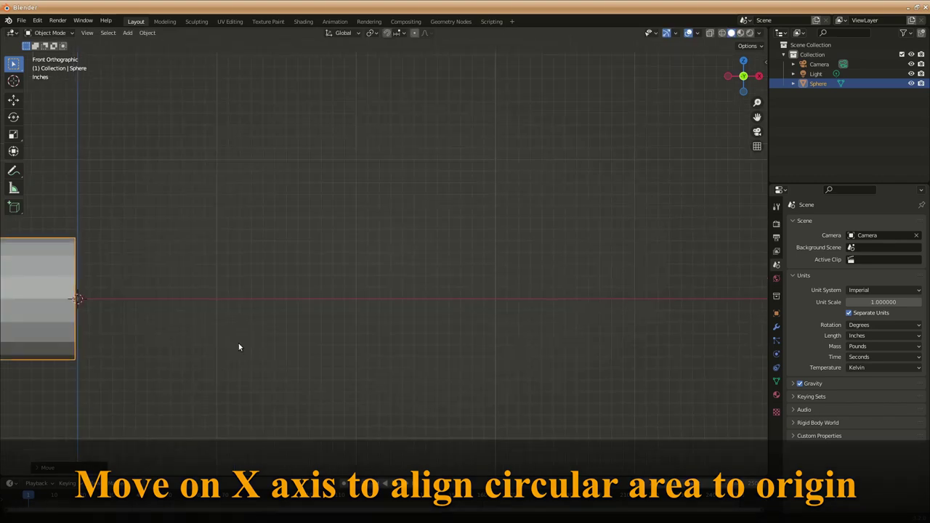
middle_click_drag(238, 343, 439, 353, "shift")
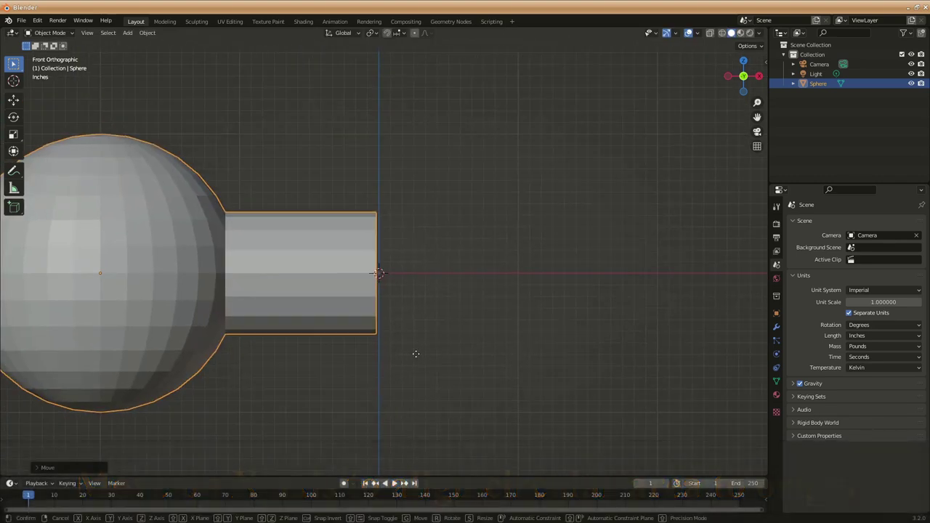
key("g")
key("x")
left_click(418, 355)
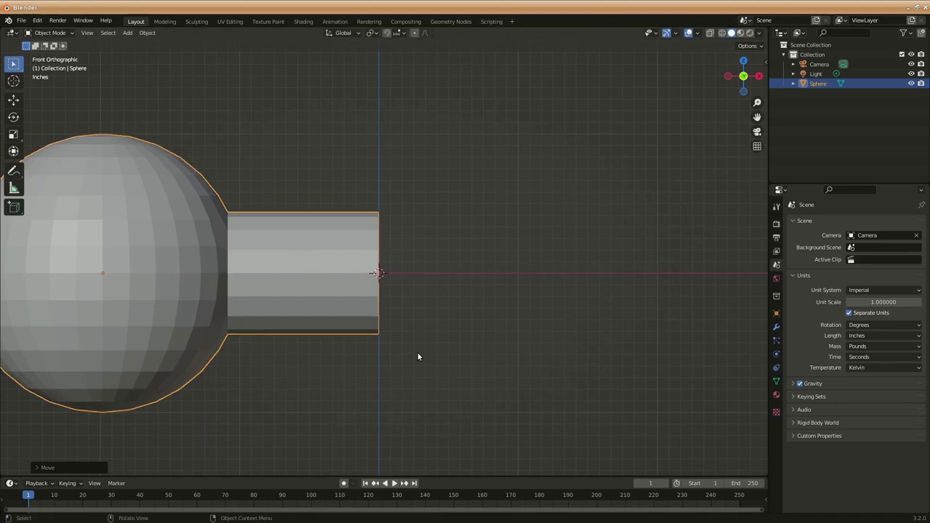
left_click(387, 397)
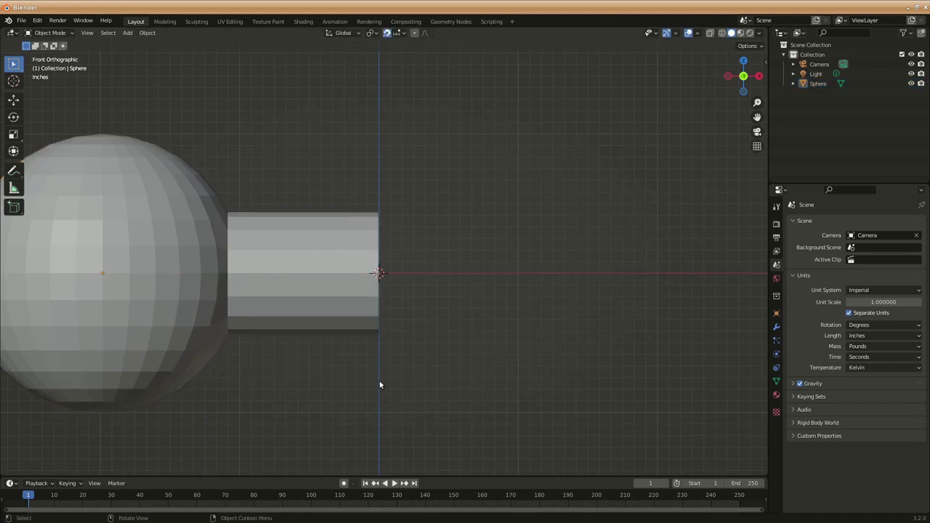
scroll(391, 358, "down", 3)
left_click(239, 288)
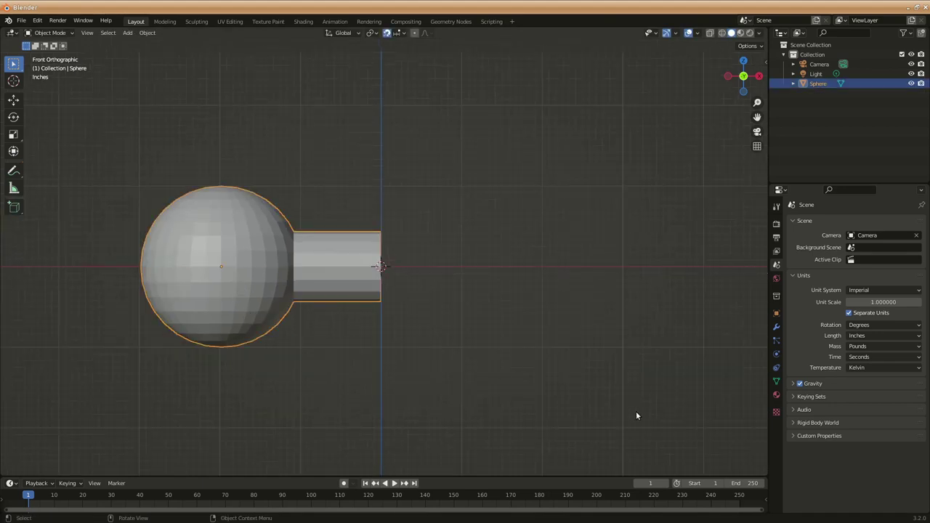
Step: Add a Mirror modifier to the sphere
left_click(776, 328)
left_click(813, 223)
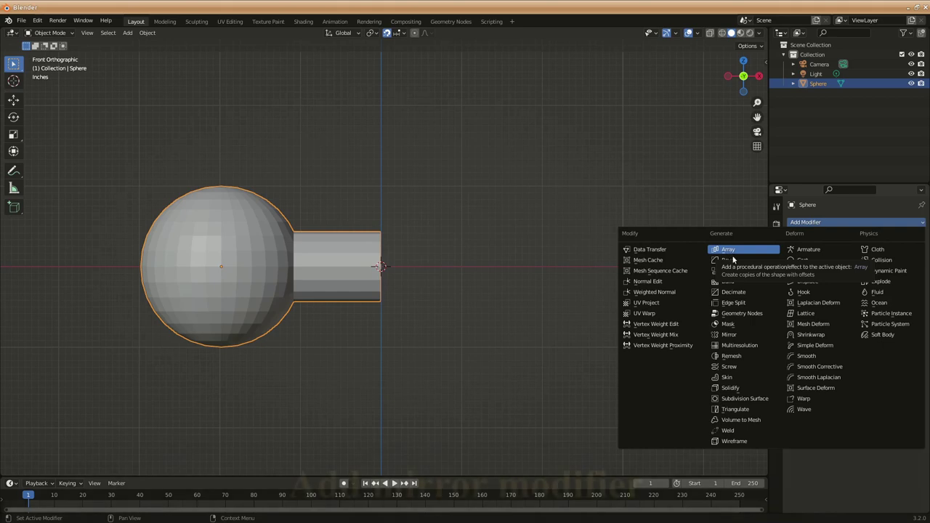
left_click(741, 334)
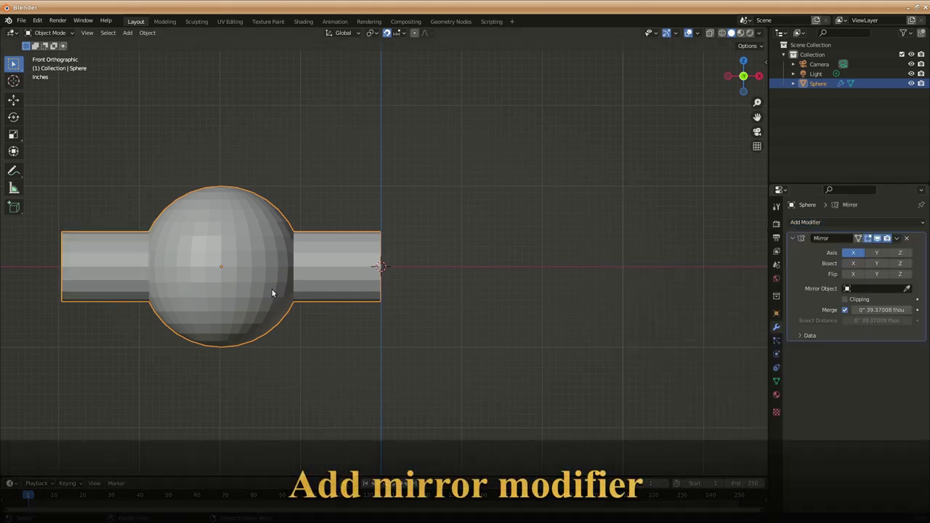
Step: Set the object's origin to the 3D cursor and enter Edit Mode
left_click(148, 33)
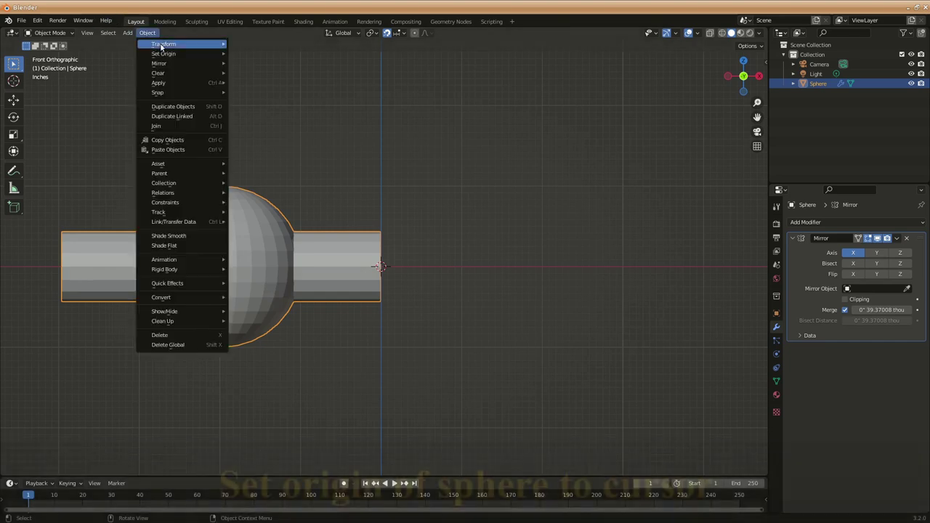
mouse_move(163, 54)
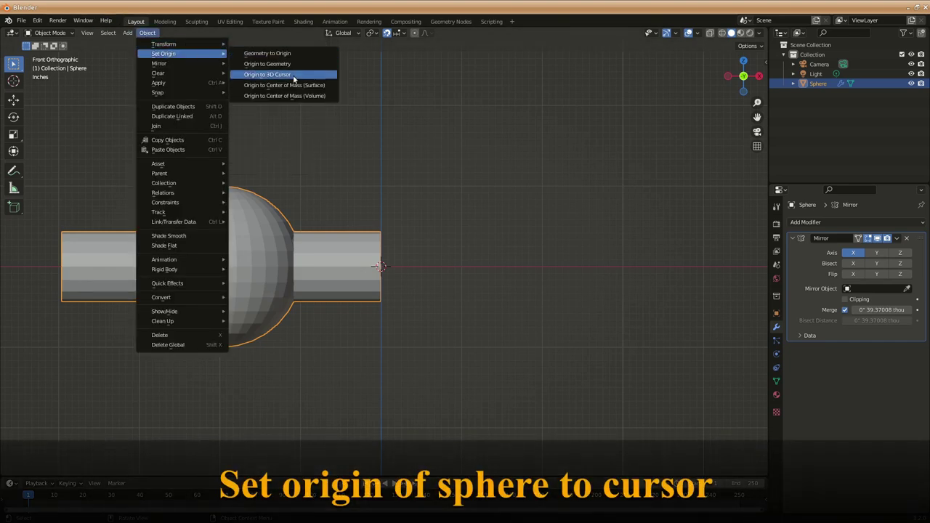
left_click(268, 74)
middle_click_drag(494, 351, 271, 425, "shift")
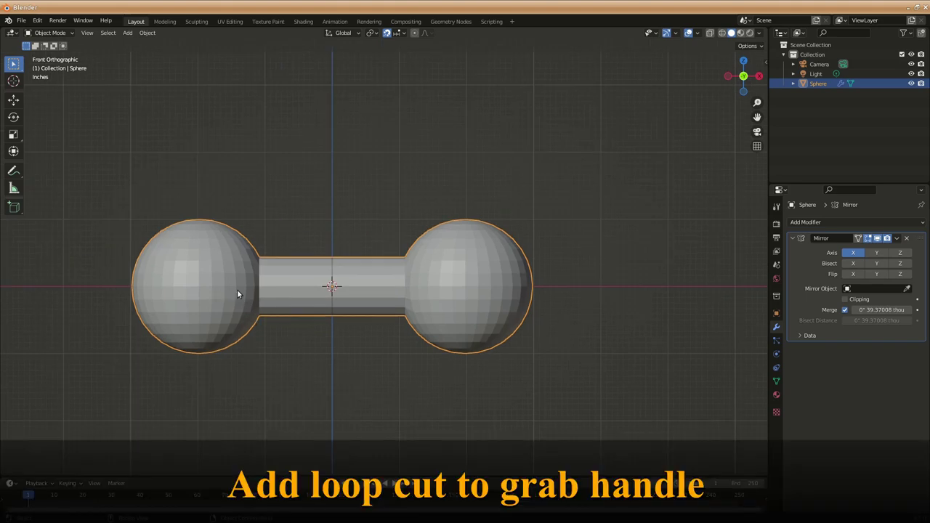
key("Tab")
Step: Loop cut the handle with 7 cuts, factor -1, Sphere falloff and 0.400 smoothness
left_click(293, 286)
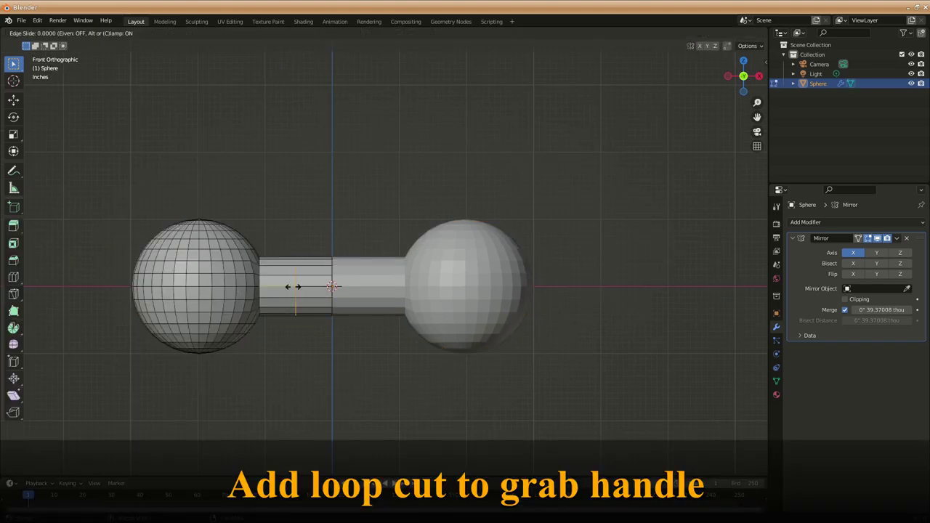
right_click(293, 286)
left_click_drag(125, 390, 121, 401)
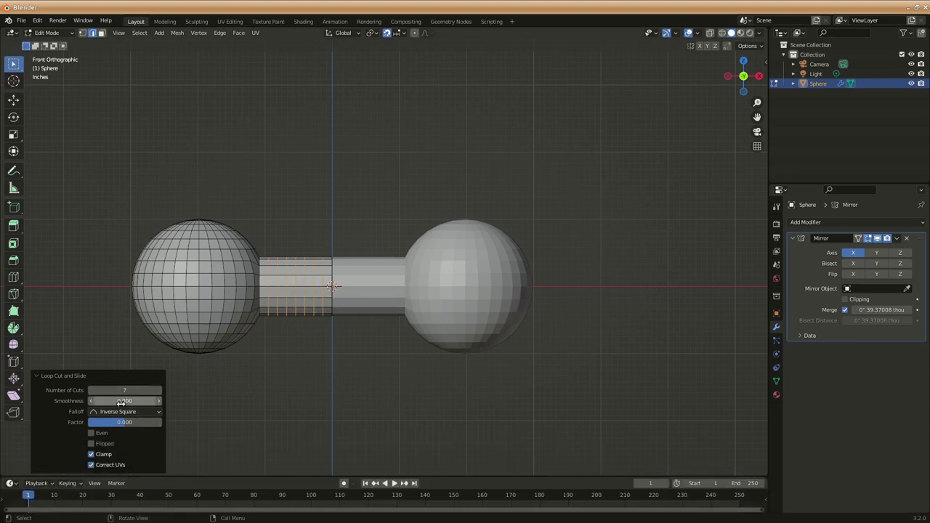
mouse_move(119, 422)
left_mouse_down()
mouse_move(87, 422)
mouse_move(146, 401)
mouse_move(116, 401)
mouse_move(138, 401)
left_mouse_up()
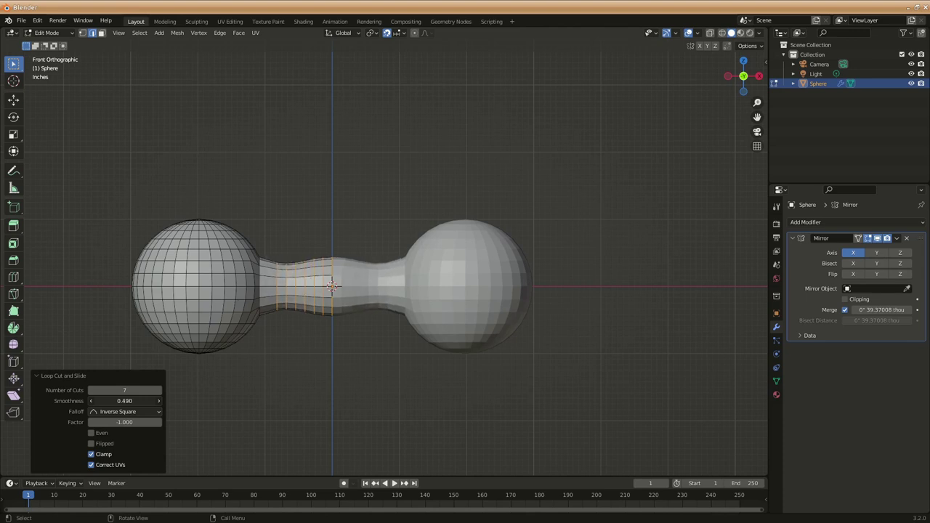
left_click(130, 412)
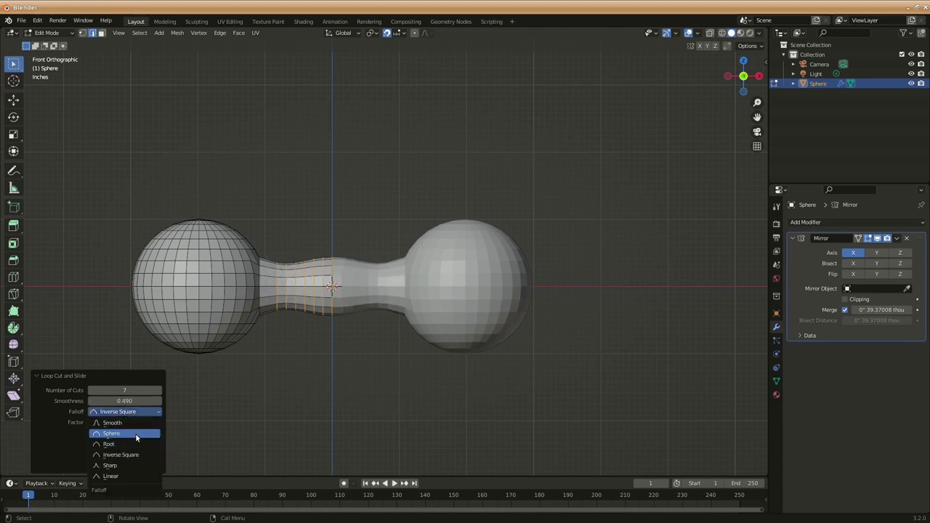
left_click(135, 433)
left_click_drag(124, 401, 344, 354)
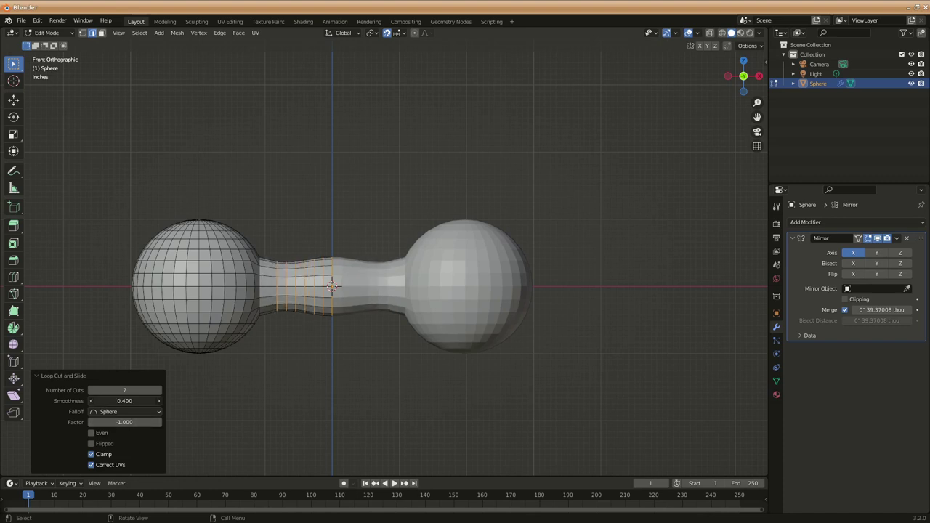
left_click(301, 379)
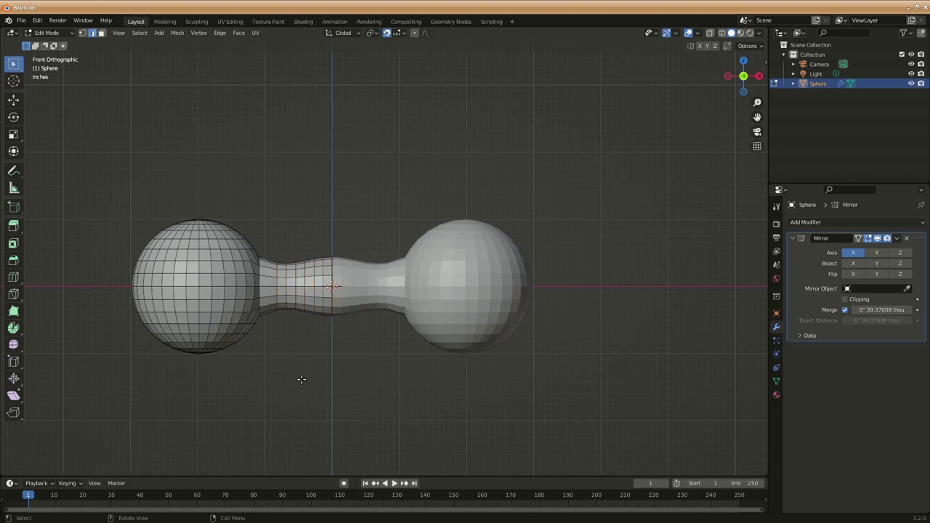
mouse_move(327, 413)
middle_mouse_down("shift")
mouse_move(332, 383)
mouse_move(392, 374)
middle_mouse_up("shift")
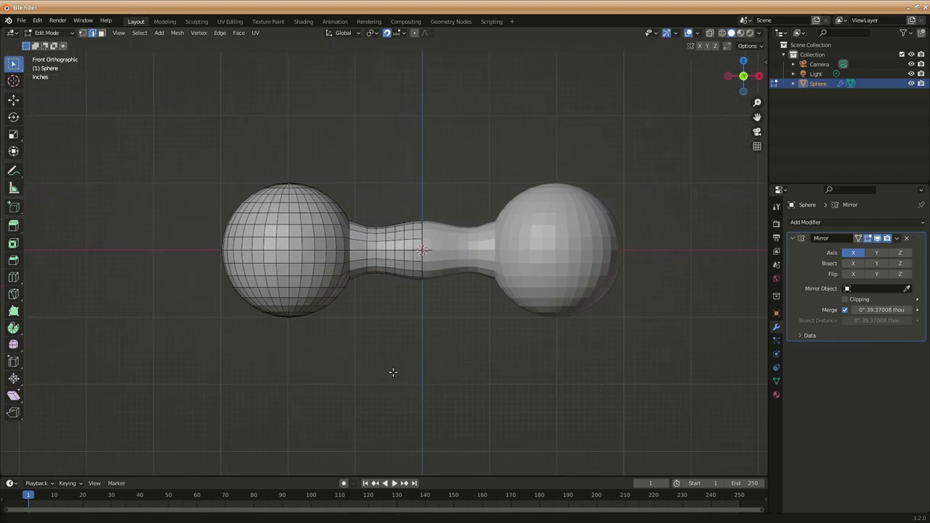
Step: Select a patch of faces on the left ball and round it with LoopTools Circle
left_click(102, 32)
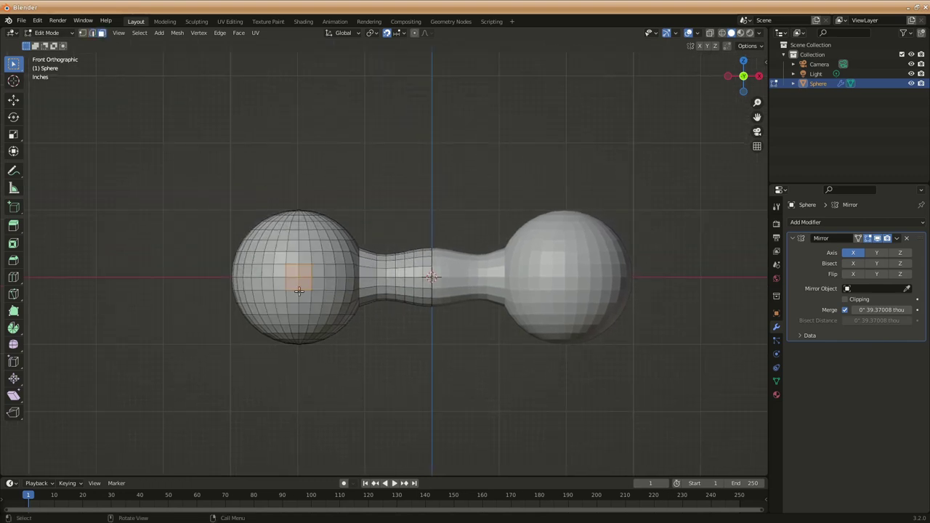
key("c")
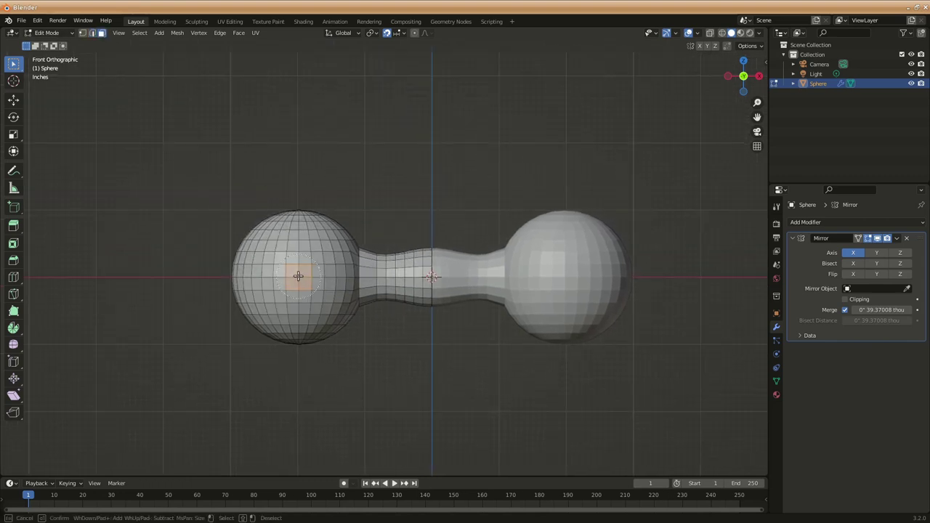
left_click(298, 276)
right_click(297, 276)
right_click(297, 276)
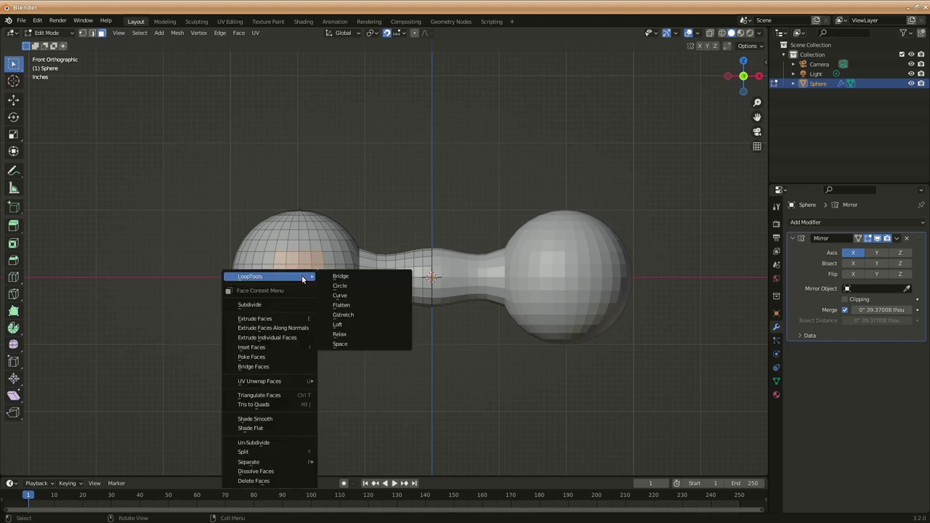
left_click(359, 286)
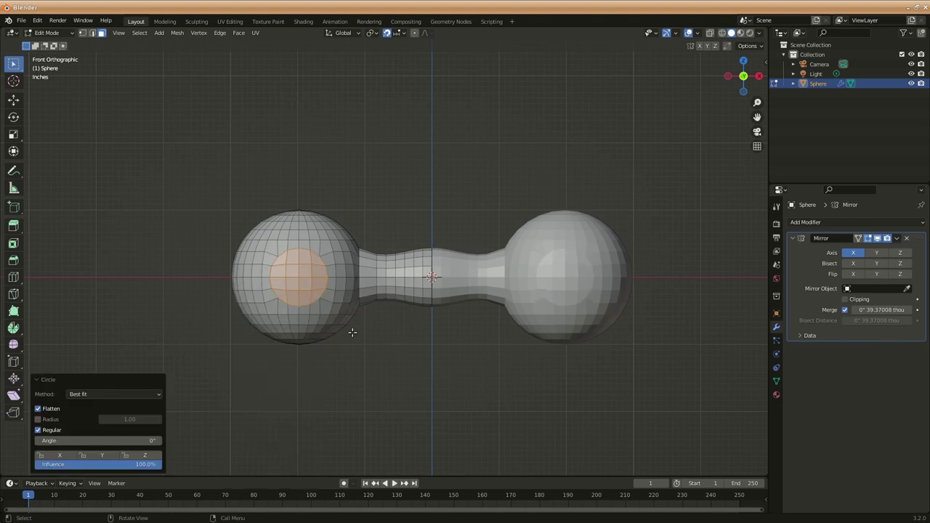
Step: Dissolve the circular patch into one face and inset it by 409.6483 thou
right_click(303, 289)
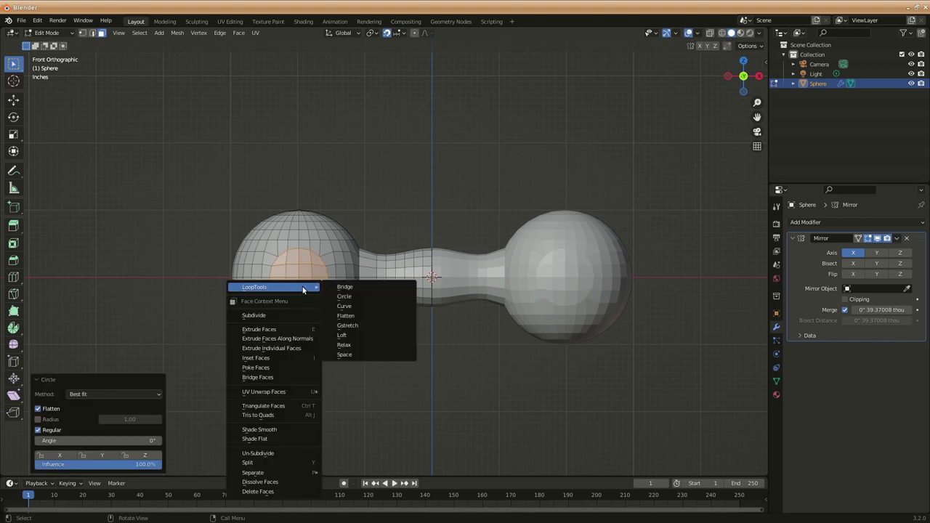
left_click(265, 481)
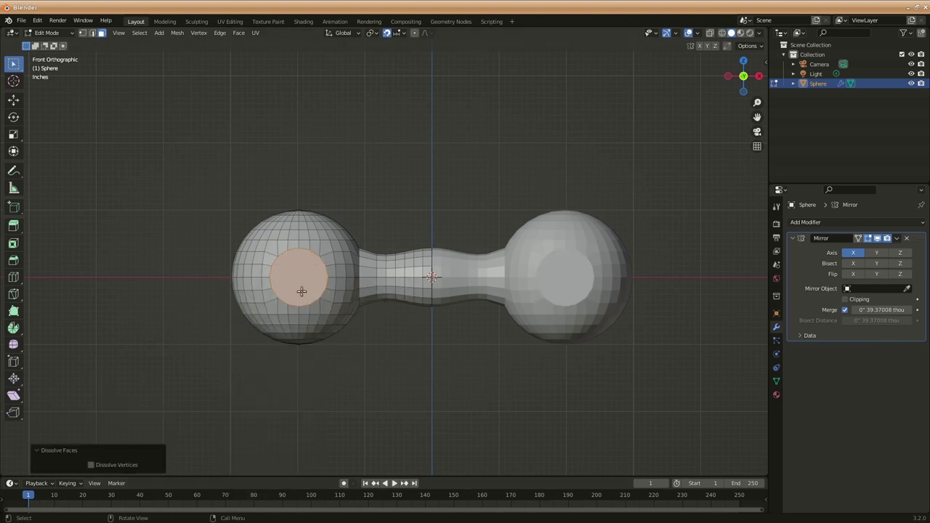
key("i")
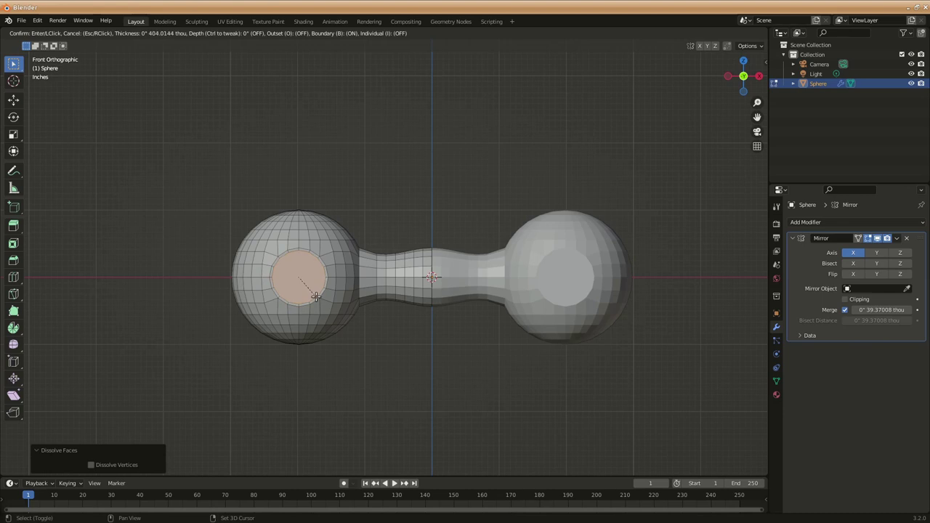
left_click(316, 296)
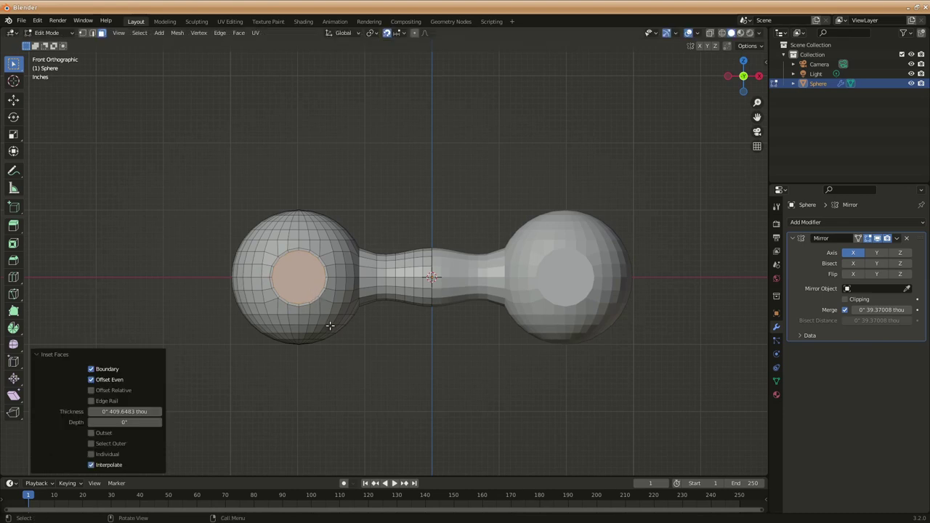
key("e")
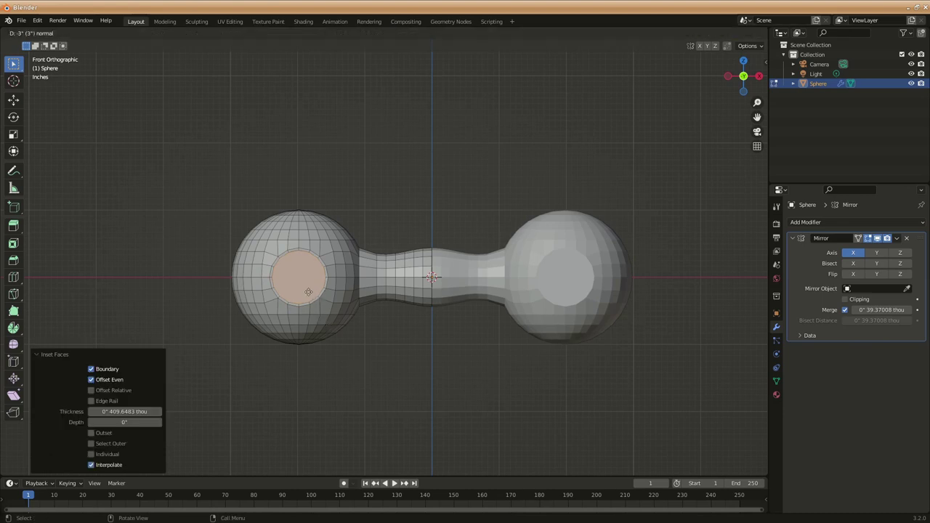
right_click(306, 290)
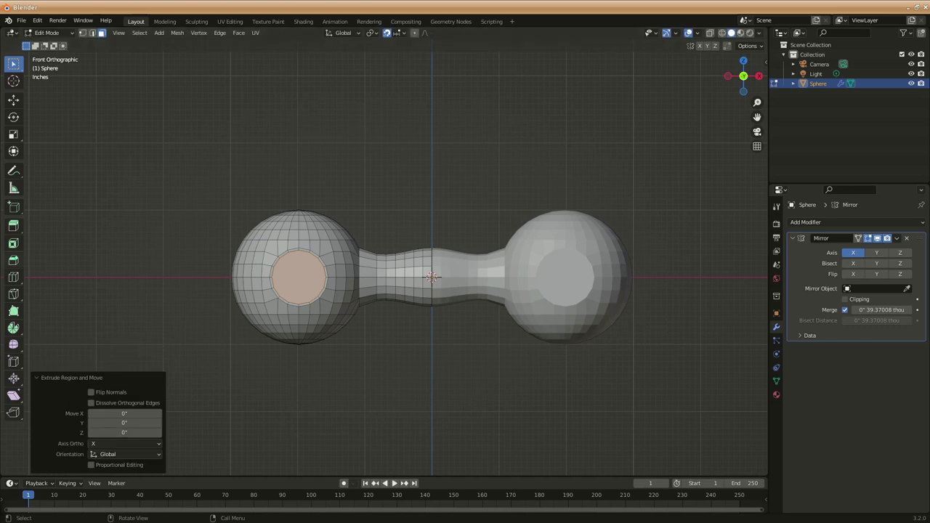
Step: Use Extrude Region to push the inset round face inward into a recessed pocket
left_click(13, 226)
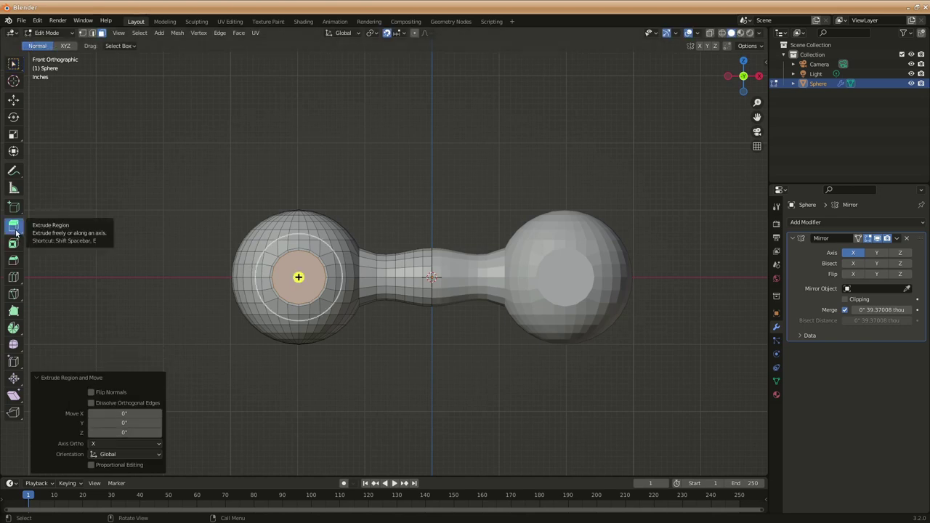
middle_click_drag(286, 357, 407, 377)
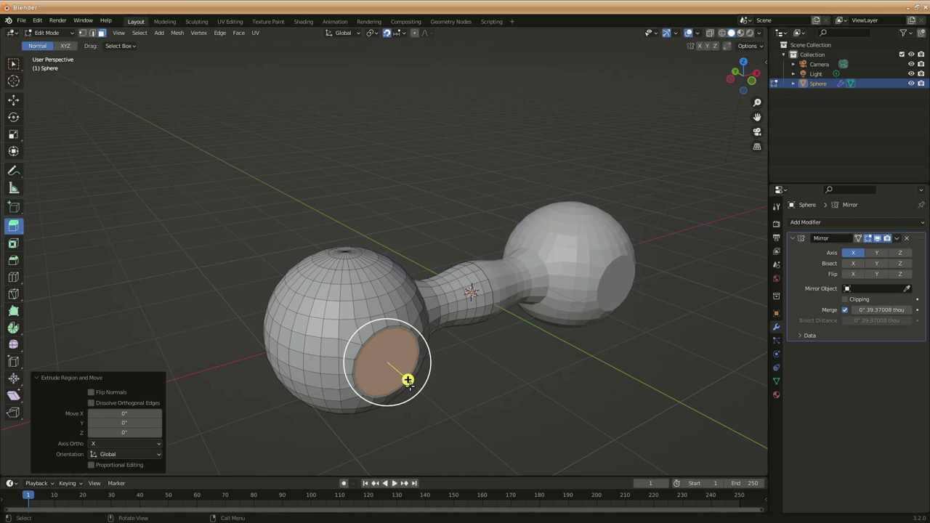
left_click_drag(408, 379, 406, 377)
left_click_drag(437, 407, 384, 365)
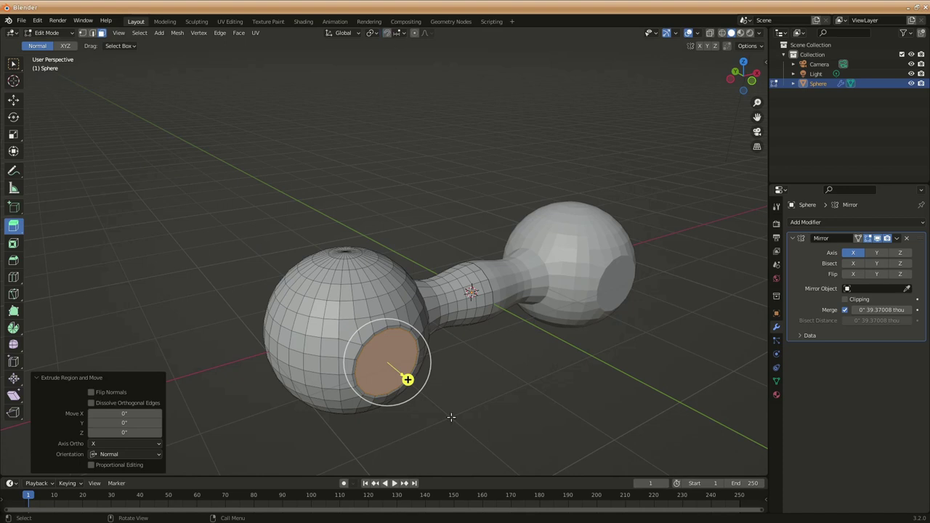
left_click_drag(407, 379, 422, 398)
left_click(451, 443)
mouse_move(451, 443)
middle_mouse_down()
mouse_move(513, 422)
mouse_move(402, 415)
middle_mouse_up()
left_click(800, 238)
Step: Add a Subdivision modifier with viewport levels set to 2
left_click(804, 221)
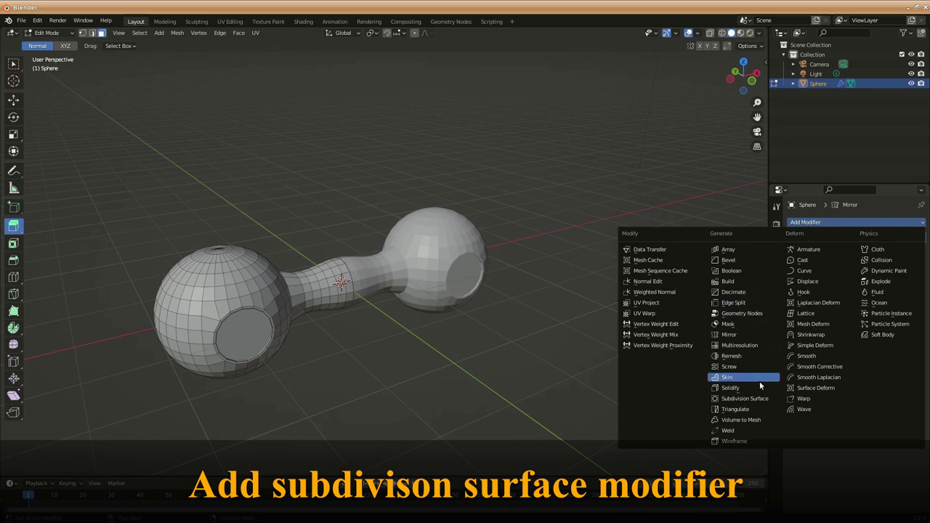
left_click(768, 401)
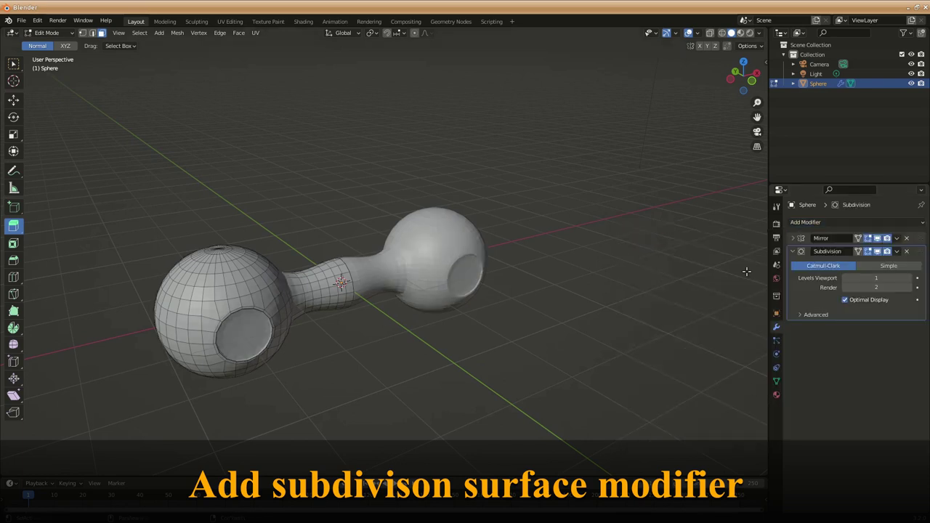
left_click(908, 278)
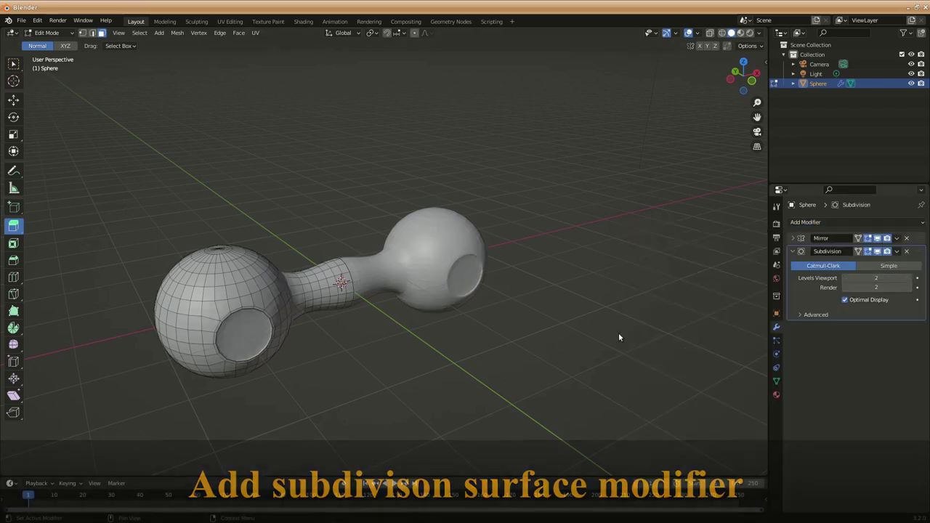
Step: Check the smoothed dumbbell in Object Mode, then increase the Mirror merge distance
middle_click_drag(441, 353, 422, 290)
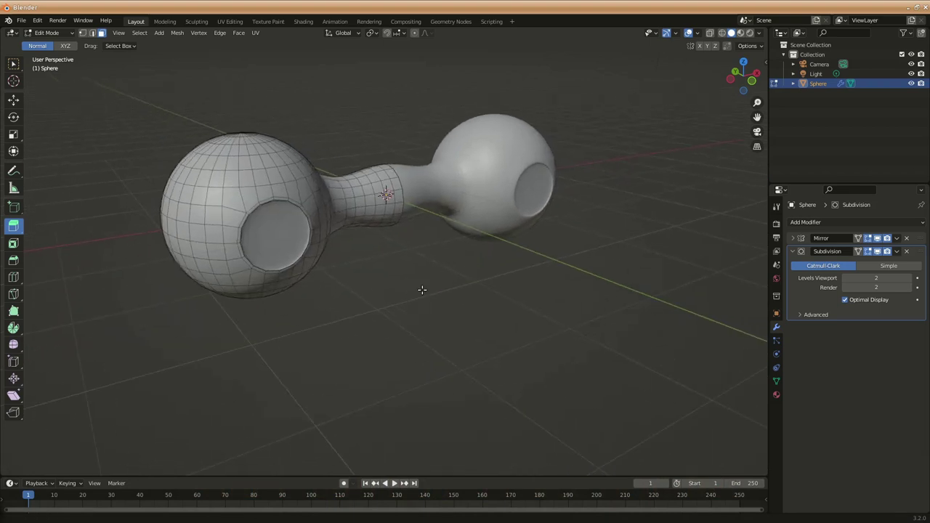
key("Tab")
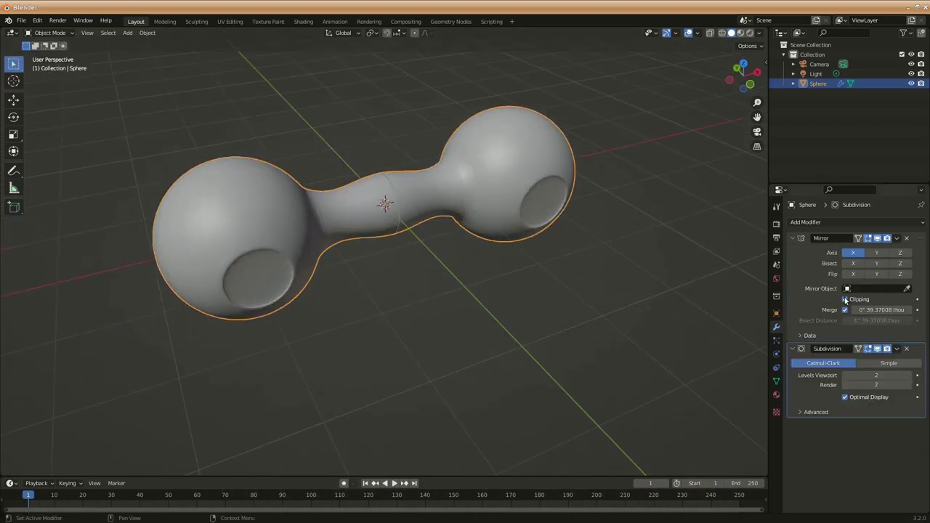
mouse_move(560, 302)
middle_mouse_down()
mouse_move(567, 260)
mouse_move(533, 276)
mouse_move(559, 278)
mouse_move(487, 274)
middle_mouse_up()
scroll(436, 239, "up", 3)
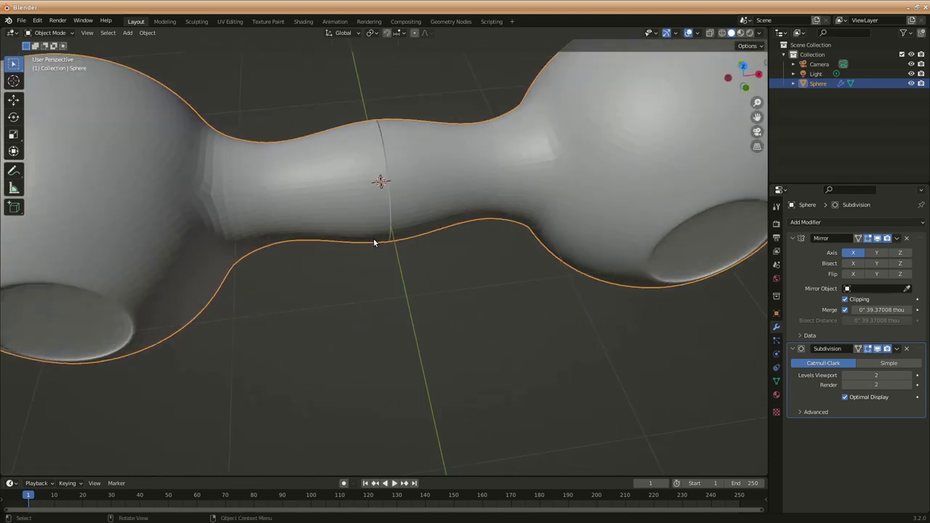
scroll(389, 205, "up", 2)
scroll(390, 160, "down", 2)
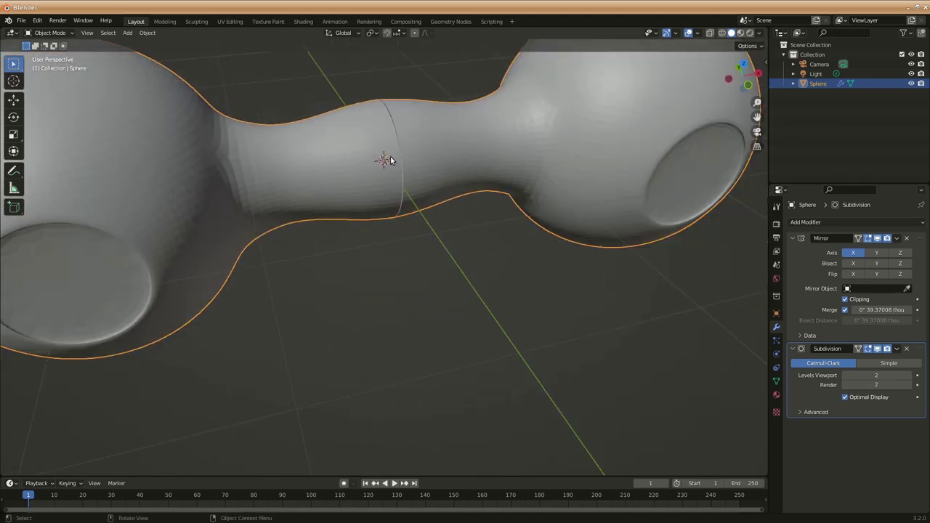
key("Tab")
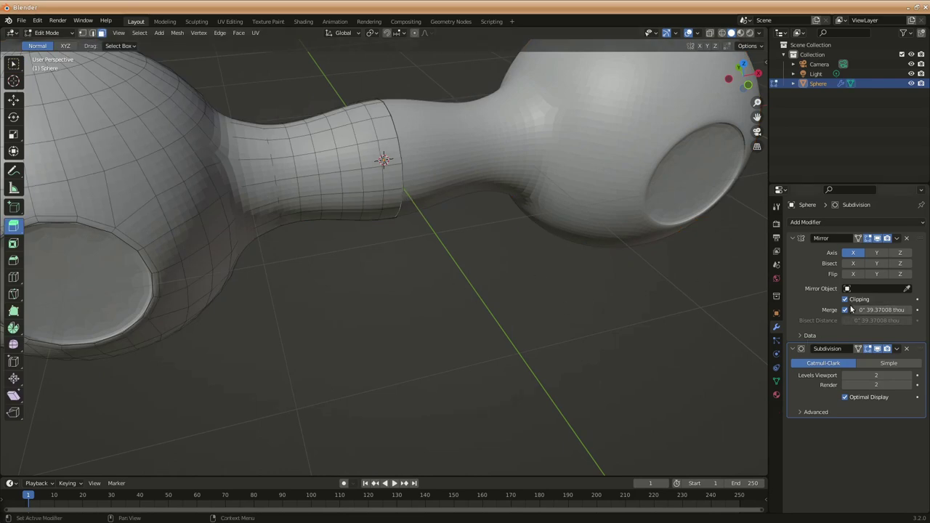
left_click_drag(865, 310, 901, 310)
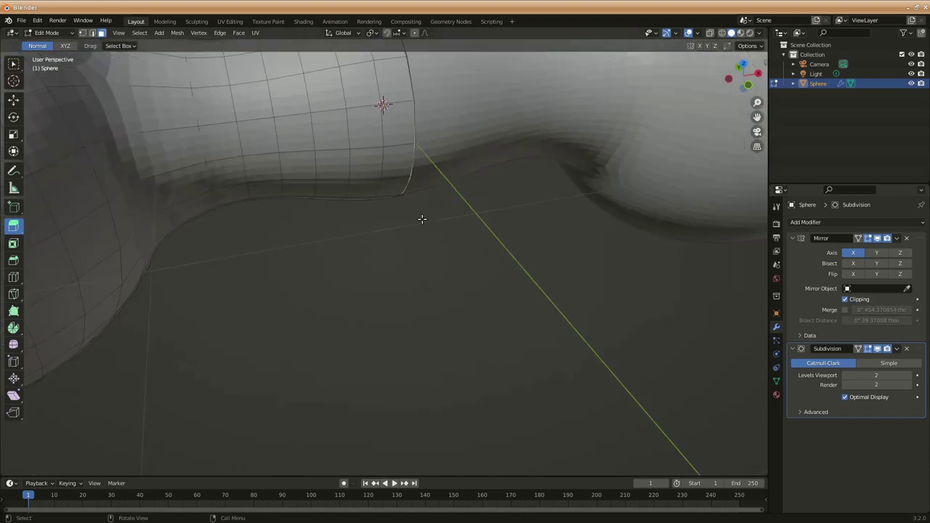
Step: From the front view, turn Merge back on in the Mirror modifier
key("KP_1")
scroll(390, 264, "up", 6)
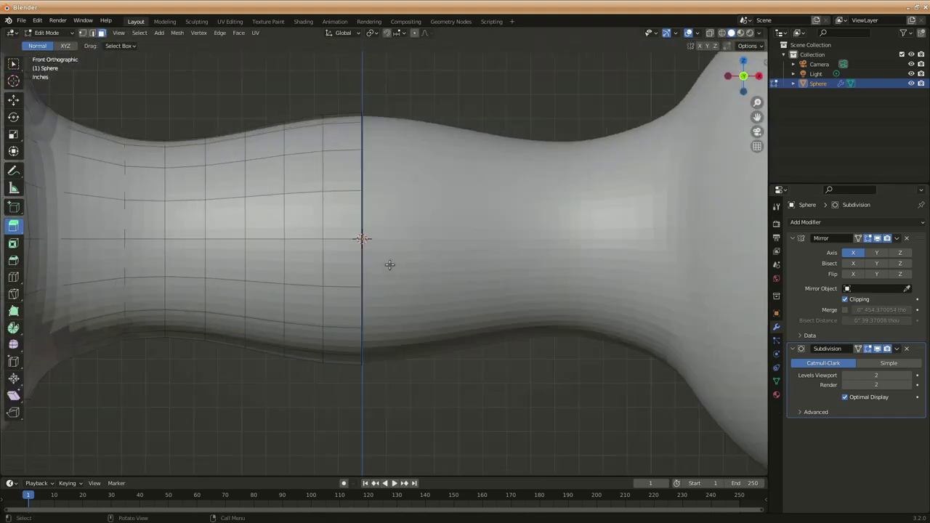
left_click(793, 349)
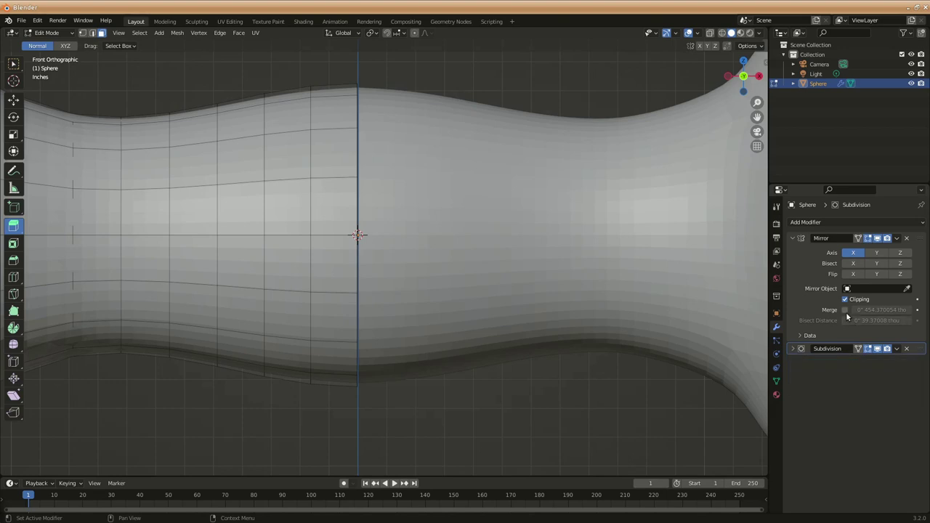
left_click(842, 312)
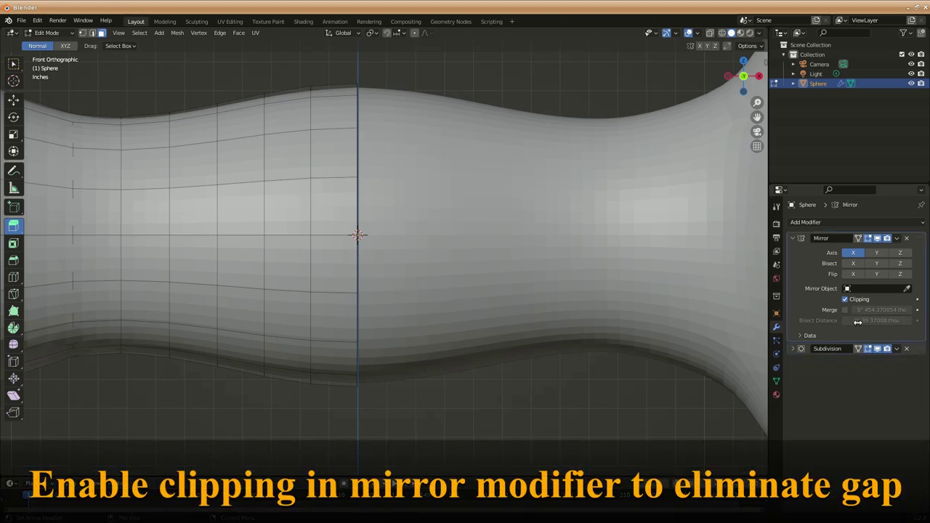
left_click(844, 310)
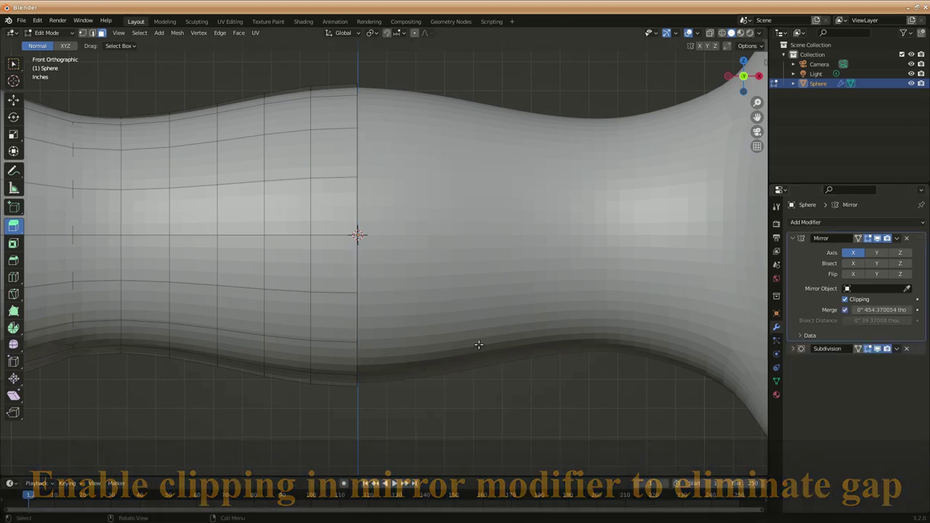
Step: Orbit to a perspective view and check the joined handle in and out of Edit Mode
scroll(379, 392, "down", 1)
middle_click_drag(393, 300, 415, 327)
key("Tab")
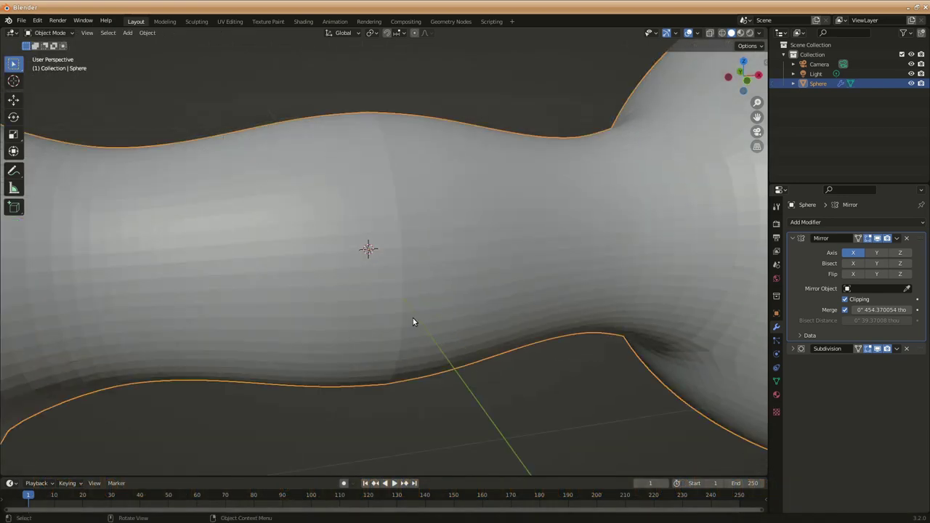
key("Tab")
scroll(427, 352, "down", 3)
scroll(428, 349, "down", 2)
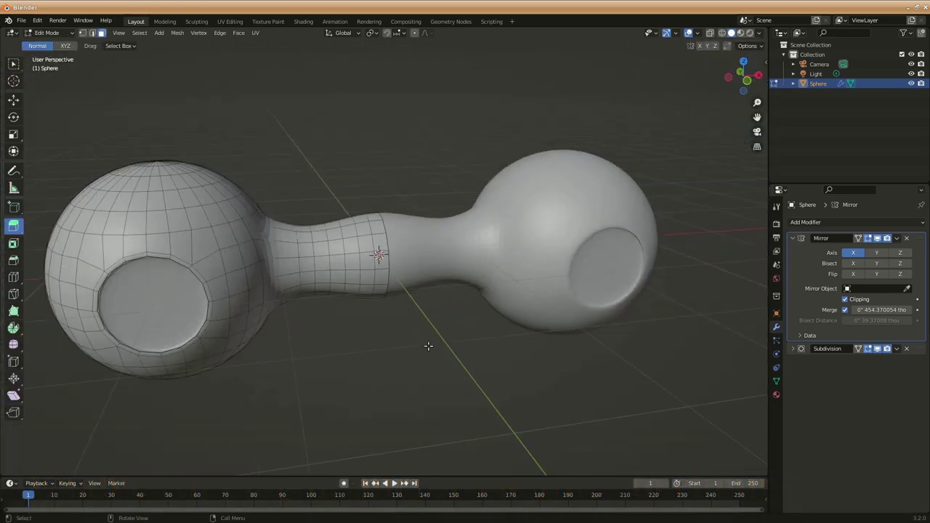
scroll(399, 355, "up", 1)
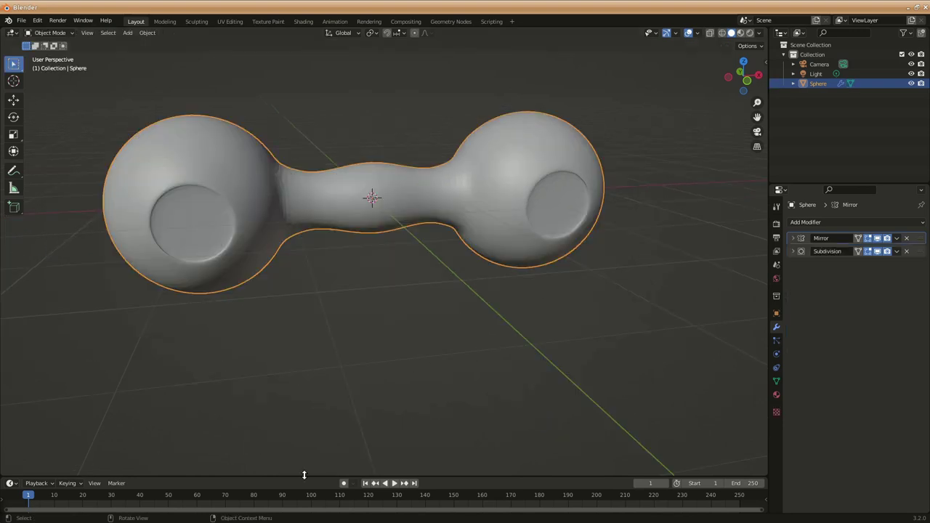
Step: Enlarge the lower timeline area and turn it into a Shader Editor
left_click_drag(303, 477, 303, 317)
mouse_move(68, 280)
middle_mouse_down()
mouse_move(498, 204)
mouse_move(526, 165)
middle_mouse_up()
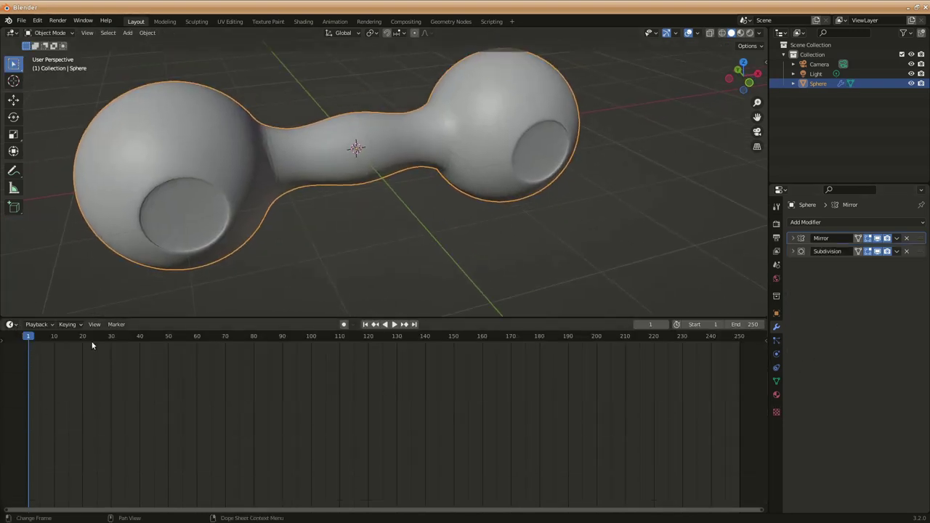
left_click(11, 324)
left_click(29, 420)
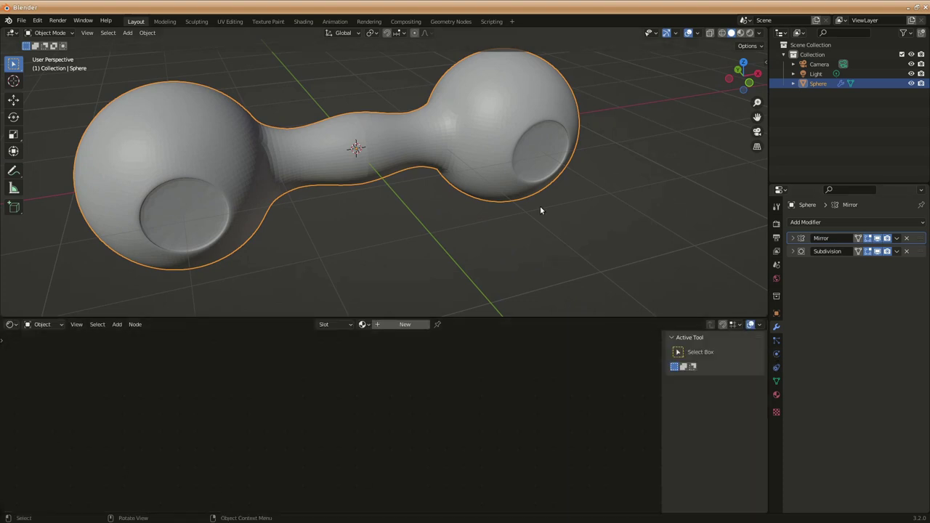
Step: Create a new material, Material.001, for the dumbbell with a deep blue Base Color
left_click(776, 395)
left_click(826, 263)
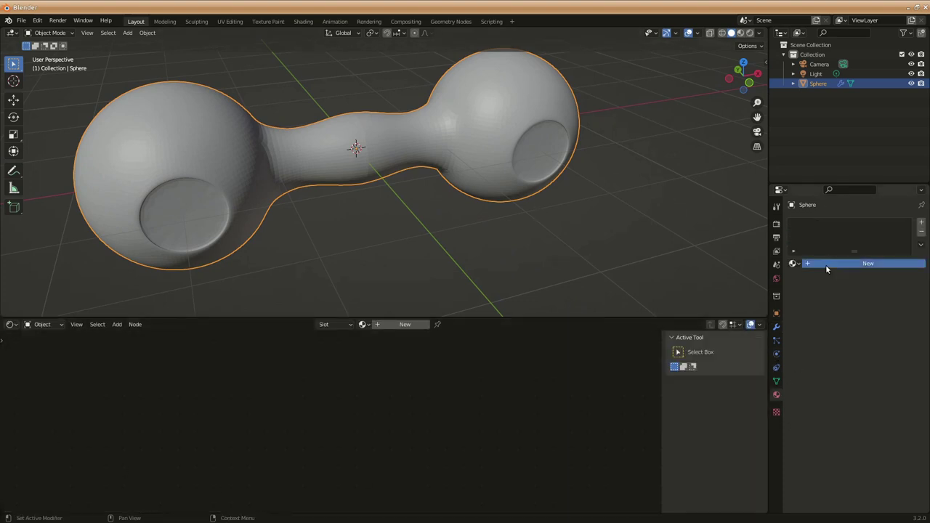
left_click(877, 366)
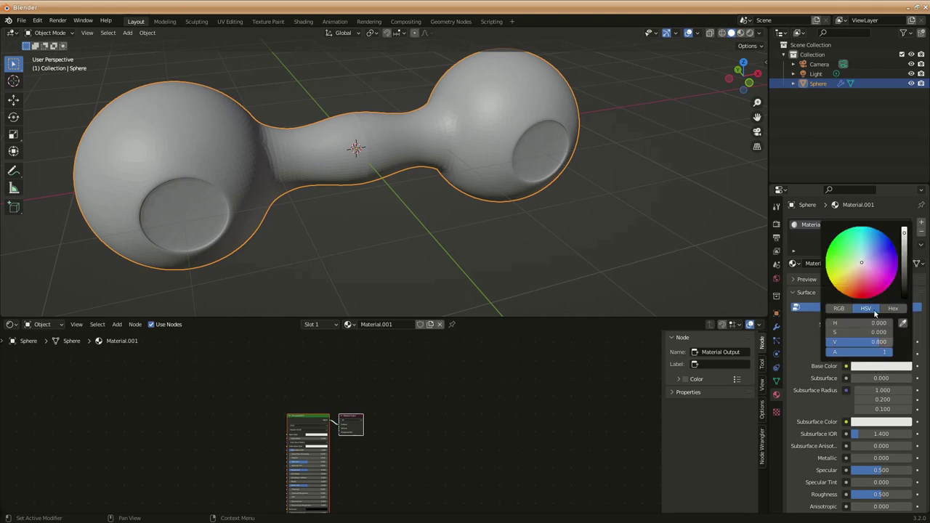
left_click(889, 247)
mouse_move(890, 247)
left_mouse_down()
mouse_move(903, 238)
mouse_move(883, 245)
left_mouse_up()
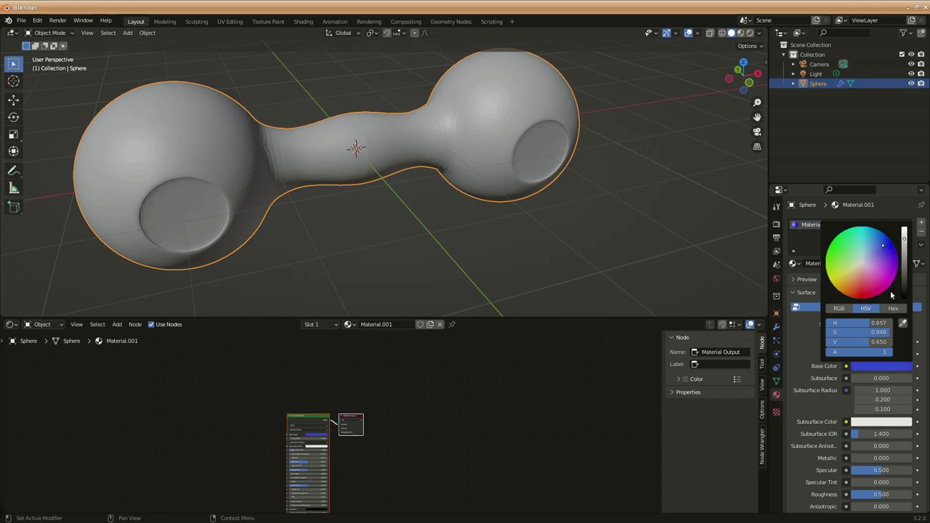
left_click(492, 211)
Step: Switch the viewport to Material Preview and darken the blue Base Color
key("z")
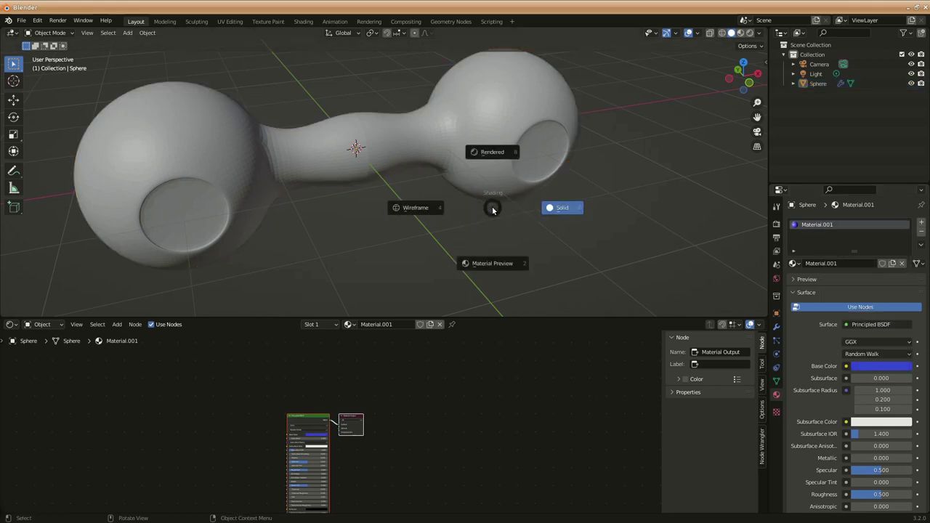
left_click(501, 279)
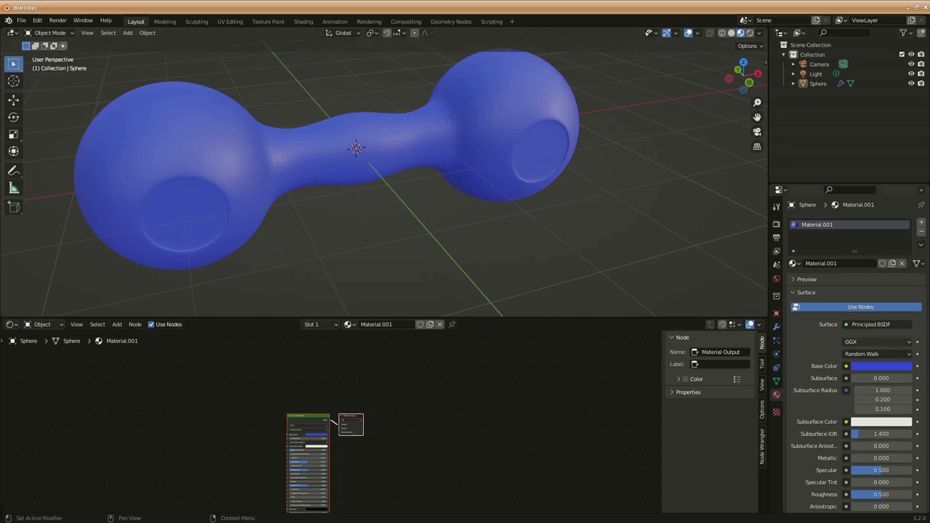
left_click(880, 366)
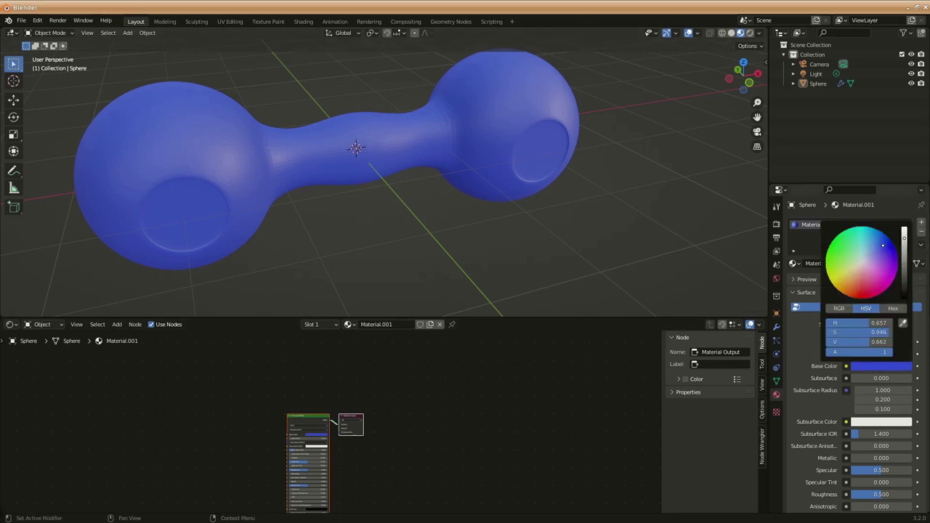
scroll(883, 245, "down", 3)
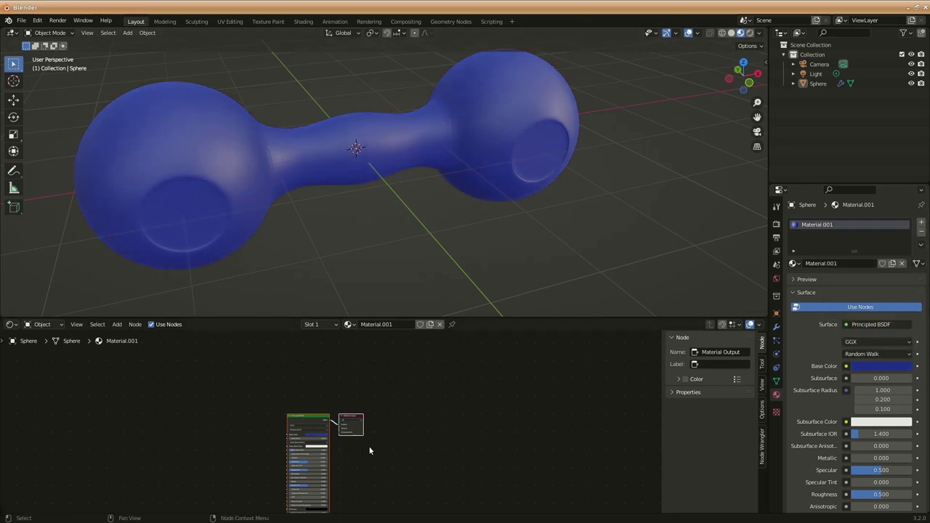
scroll(369, 451, "up", 2)
scroll(405, 404, "up", 1)
scroll(380, 399, "up", 3)
Step: Set the Principled BSDF Metallic to 0.505 and Specular to 0.186
middle_click_drag(402, 365, 485, 419)
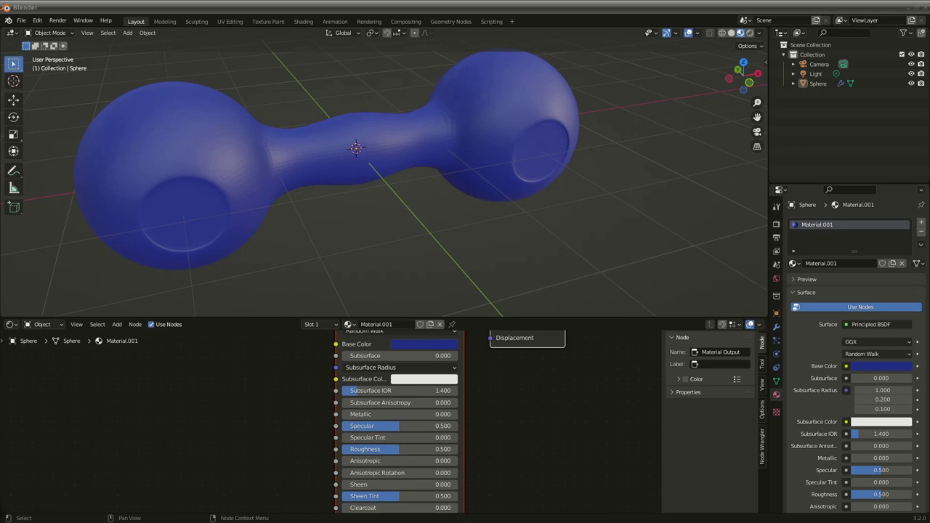
mouse_move(367, 414)
left_mouse_down()
mouse_move(400, 414)
mouse_move(347, 427)
left_mouse_up()
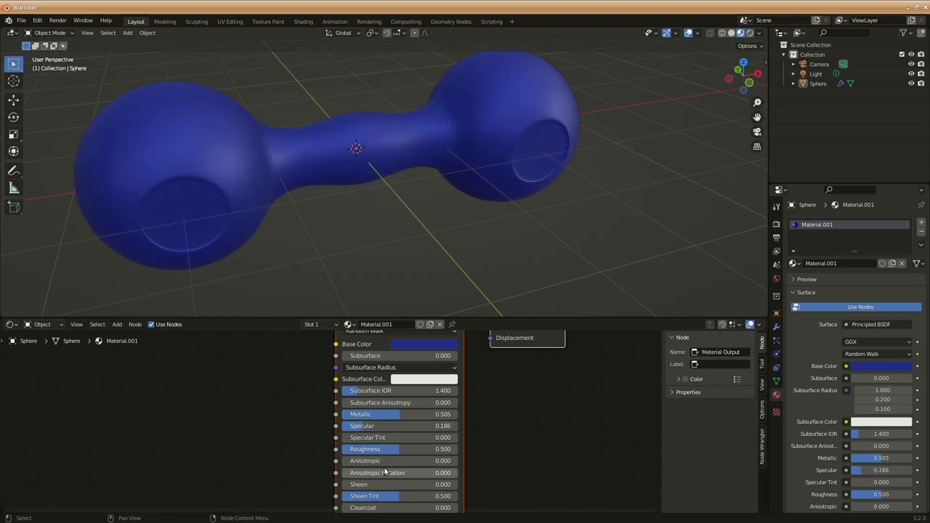
scroll(268, 443, "down", 2)
scroll(268, 443, "down", 3)
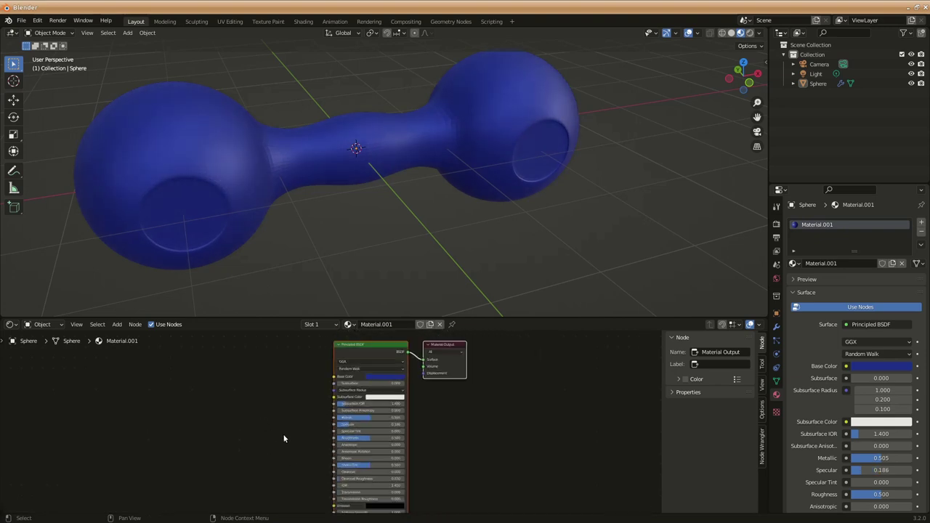
scroll(483, 396, "down", 2)
scroll(483, 397, "up", 3)
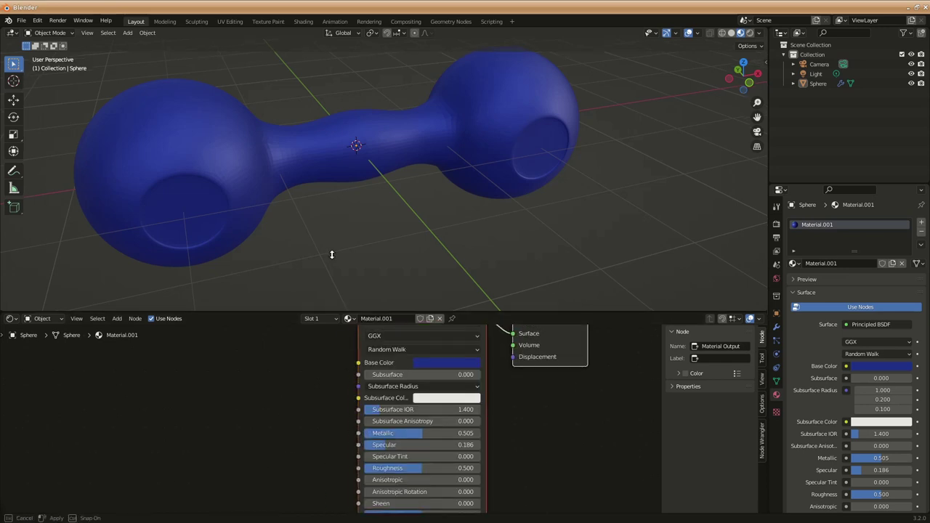
Step: Add a Mix Shader onto the link between the Principled BSDF and Material Output
left_click_drag(330, 320, 312, 211)
middle_click_drag(309, 335, 268, 388)
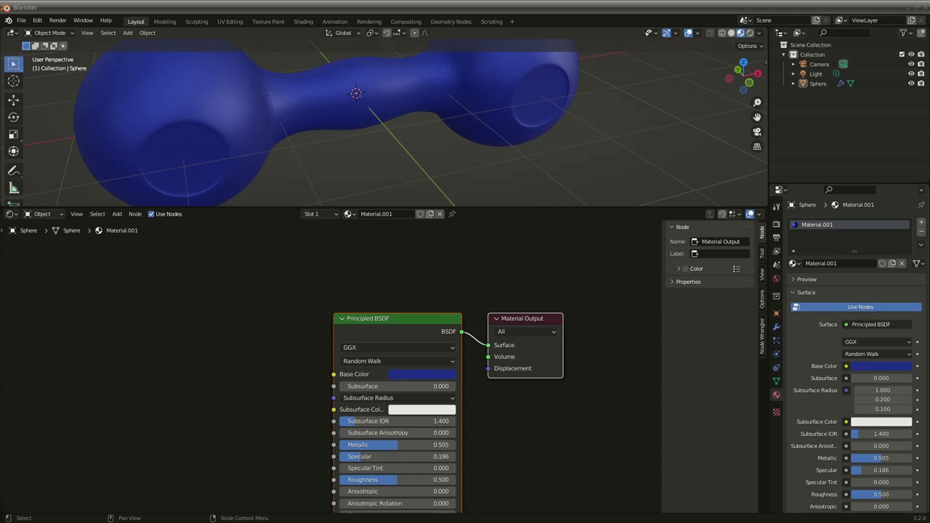
middle_click_drag(353, 280, 361, 293)
right_click(361, 287)
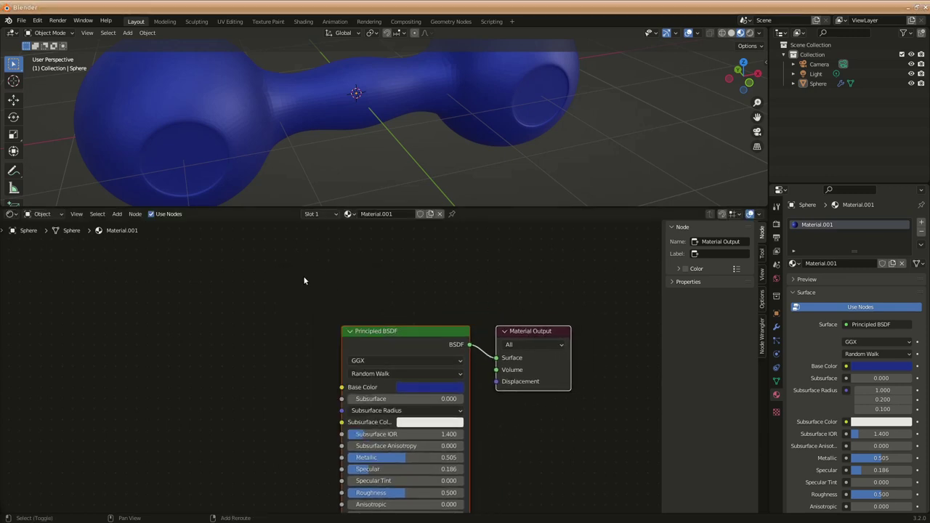
key("shift+a")
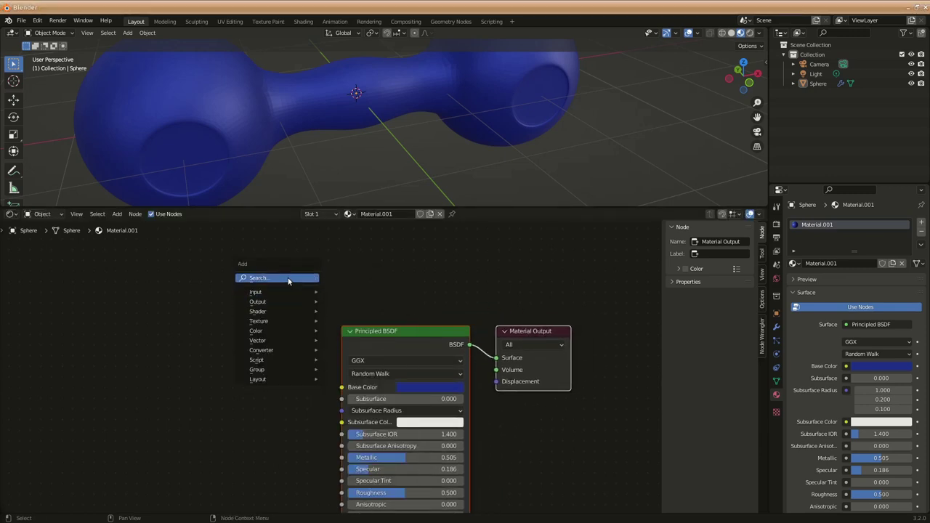
left_click(290, 279)
type("mix")
left_click(308, 307)
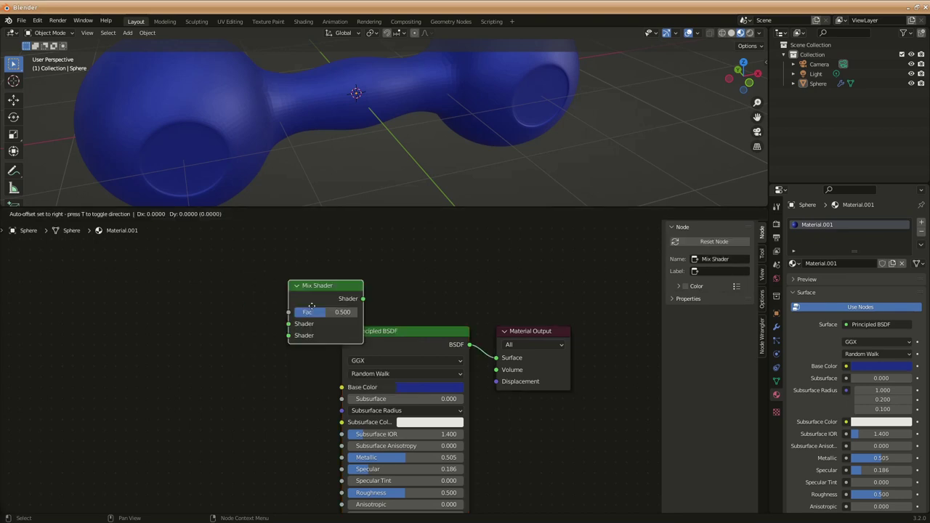
left_click(527, 341)
Step: Connect the BSDF to the Mix Shader's second Shader input and tidy the node layout
left_click_drag(432, 336, 383, 311)
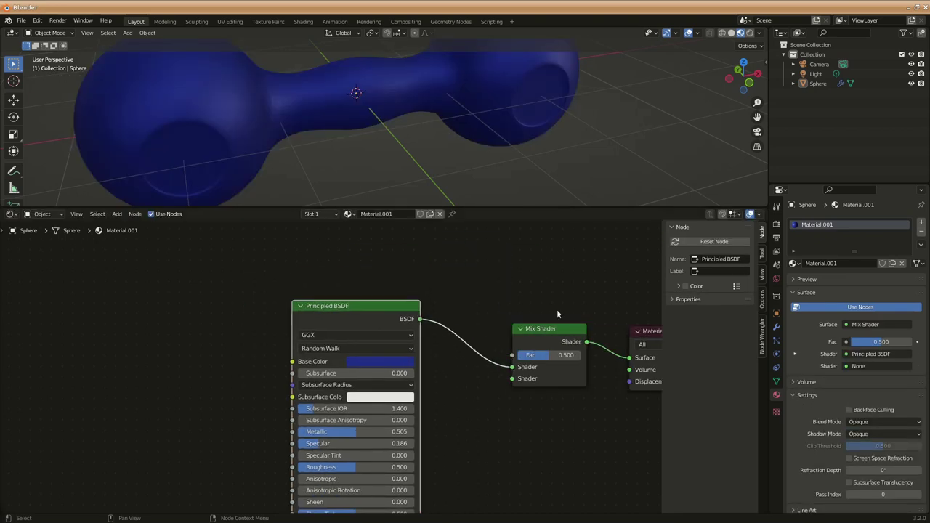
left_click_drag(556, 327, 535, 292)
mouse_move(638, 322)
left_mouse_down()
mouse_move(593, 284)
mouse_move(600, 262)
left_mouse_up()
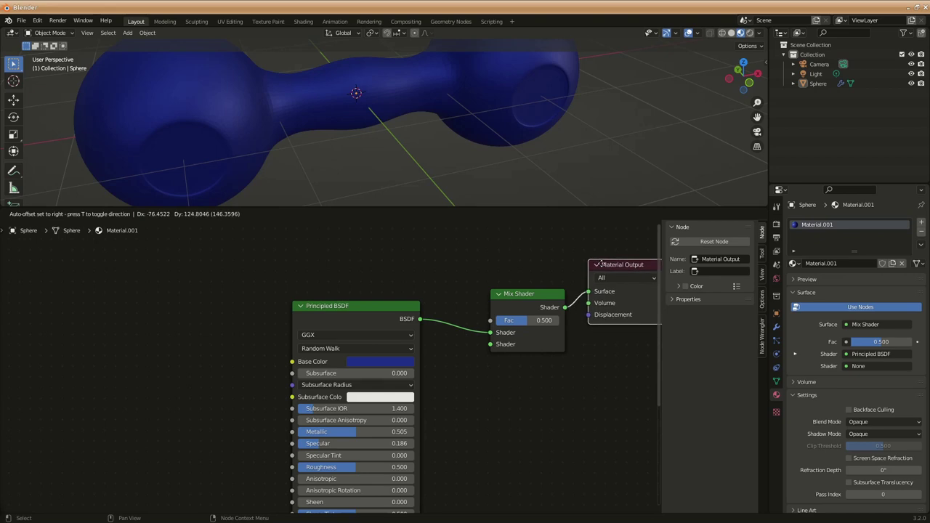
left_click_drag(491, 332, 491, 343)
left_click_drag(524, 300, 499, 279)
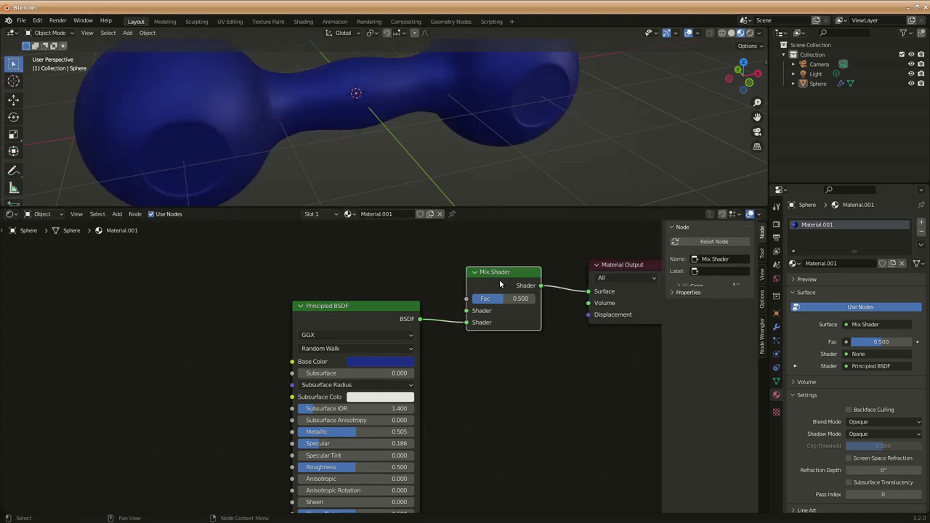
left_click(596, 265)
left_click(597, 266)
left_click_drag(613, 264, 590, 288)
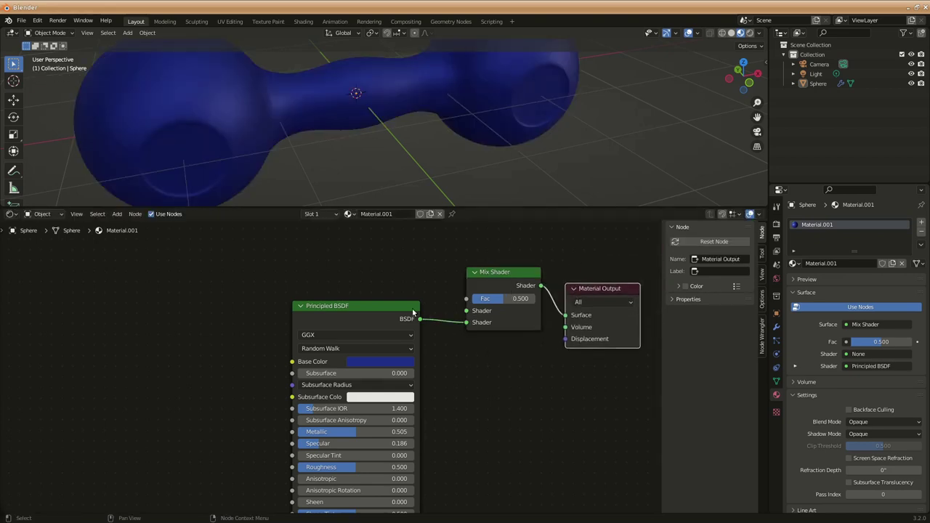
mouse_move(391, 306)
left_mouse_down()
mouse_move(410, 369)
mouse_move(420, 363)
left_mouse_up()
Step: Add a Noise Texture node to the left of the shader nodes
right_click(224, 271)
left_click(153, 319)
key("shift+a")
type("noise")
left_click(175, 342)
left_click(144, 342)
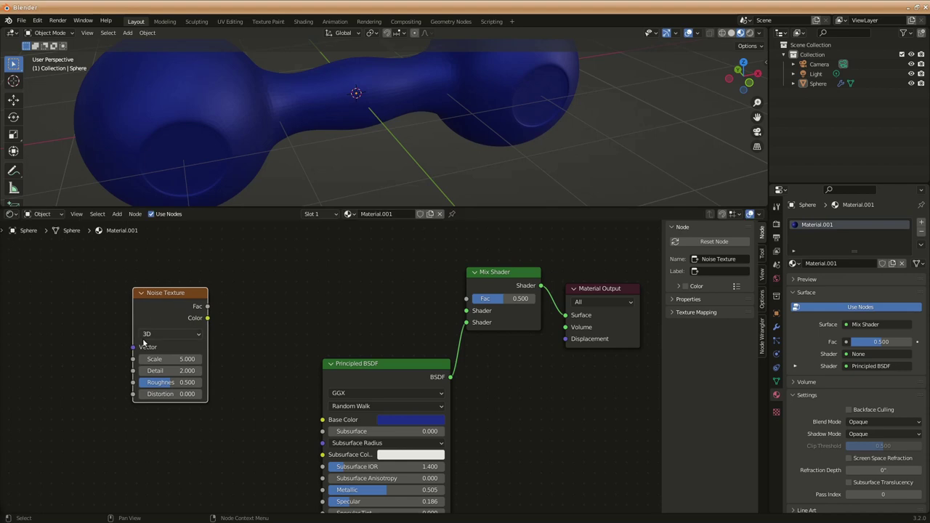
right_click(286, 291)
left_click_drag(174, 289, 153, 291)
left_click(153, 293)
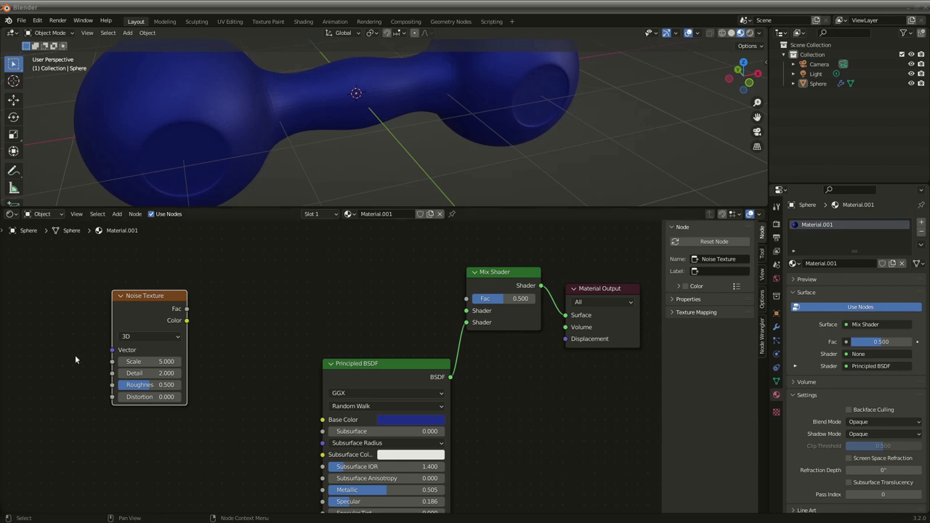
Step: Add a Bump node and link the Noise Texture Fac to its Height
right_click(236, 308)
key("shift+a")
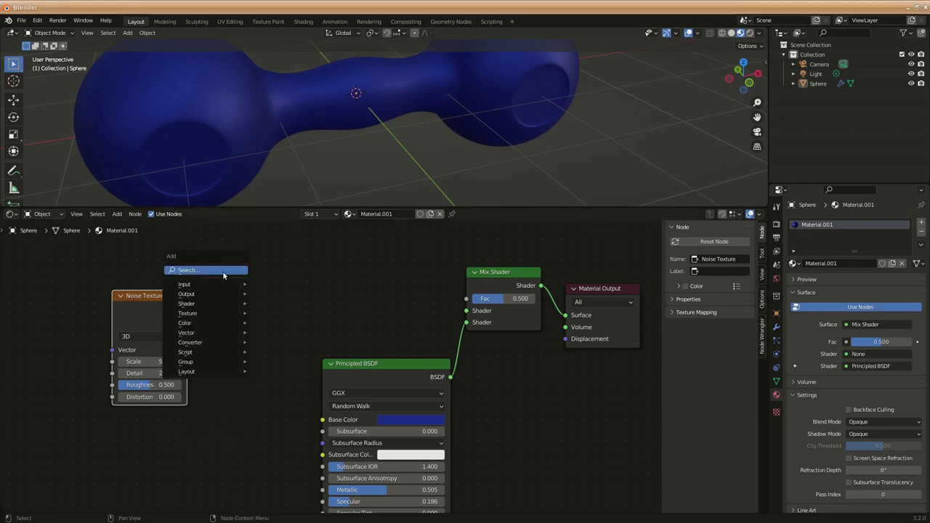
left_click(223, 274)
type("bump")
key("Return")
left_click(254, 295)
left_click_drag(186, 320, 213, 347)
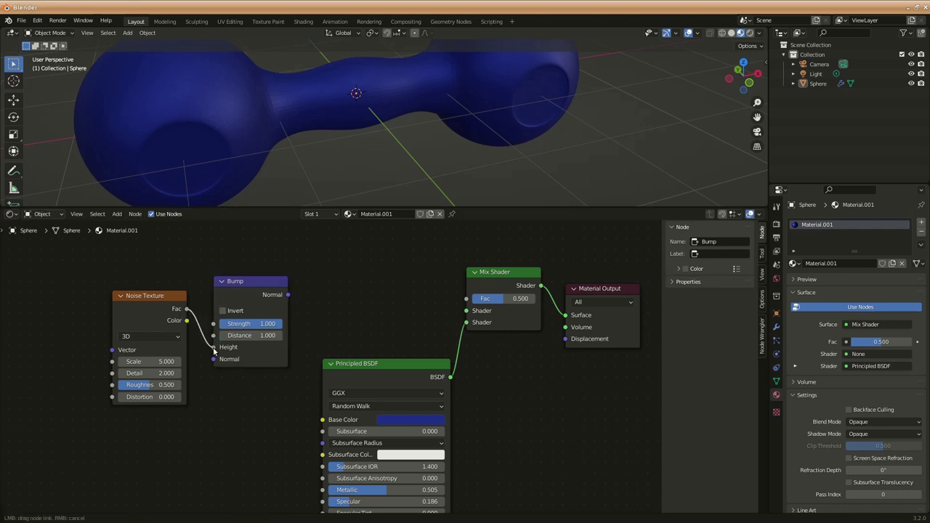
Step: Set the Noise Texture to Scale 100, Detail 1.5, Roughness 1 and Distortion 0.5
left_click(152, 361)
type("100")
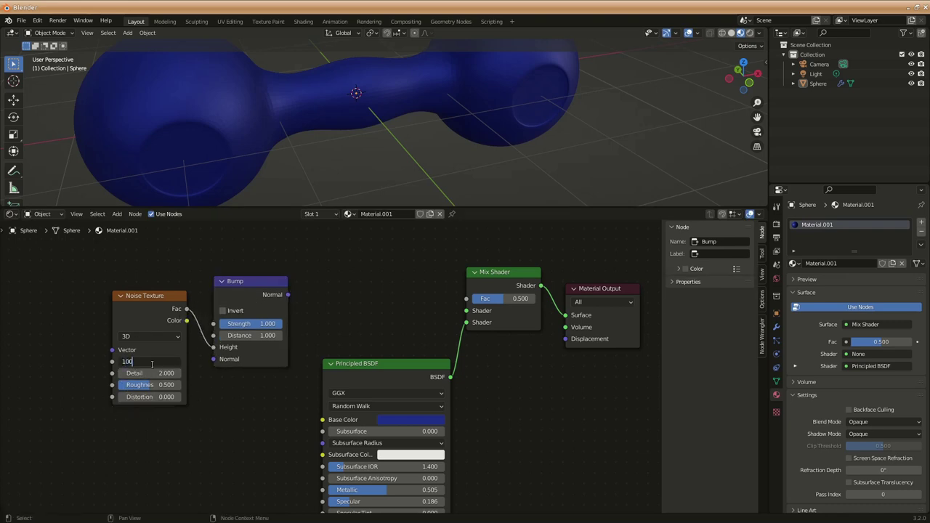
key("Return")
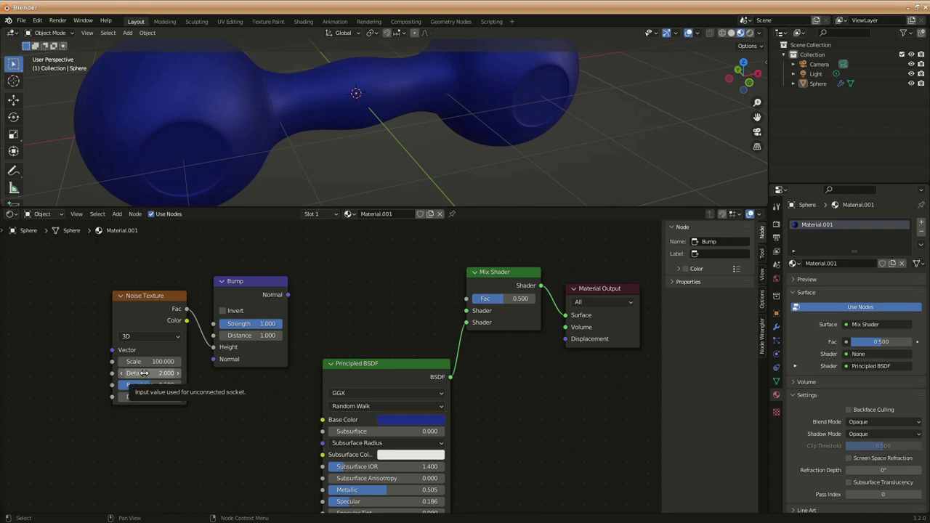
left_click(144, 374)
type("0")
key("Return")
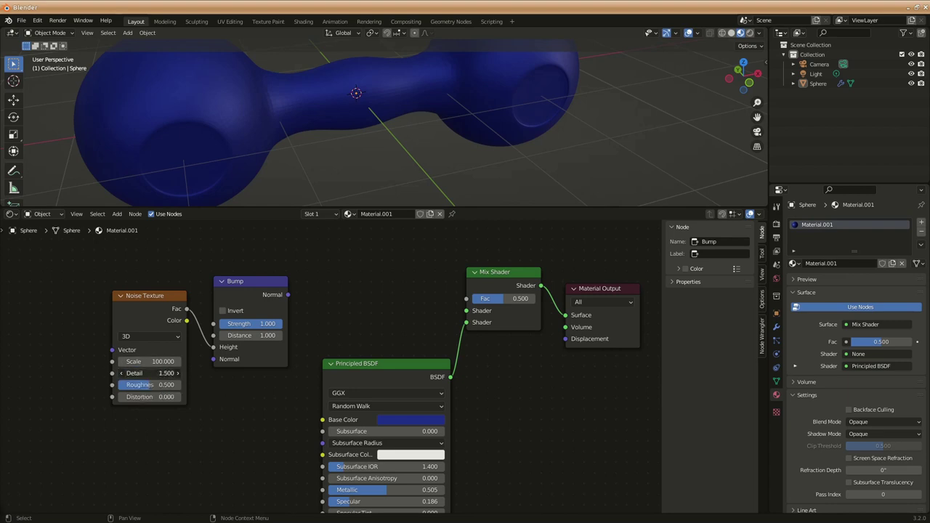
left_click(159, 386)
type("1")
key("Return")
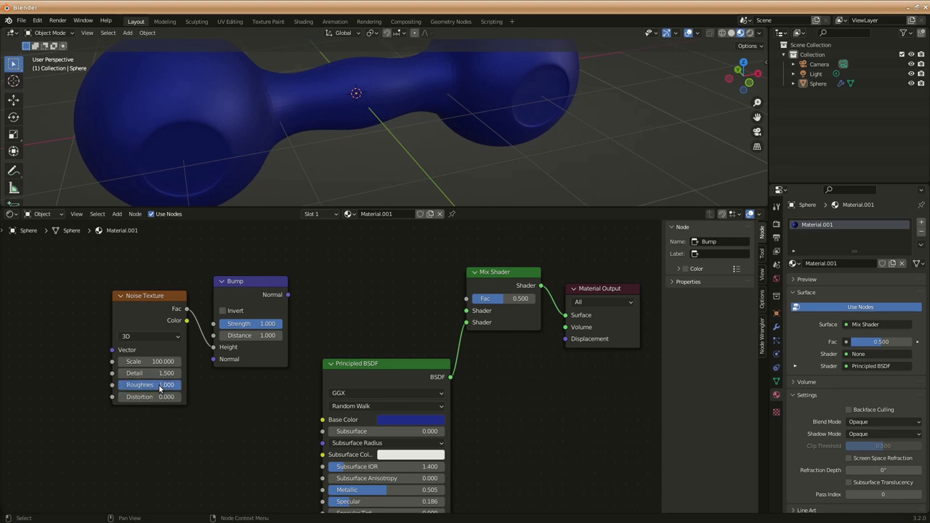
left_click(156, 397)
type("0.5")
key("Return")
Step: Feed the Bump Normal into the Mix Shader Fac, then enlarge and orbit the 3D view
left_click_drag(289, 295, 465, 298)
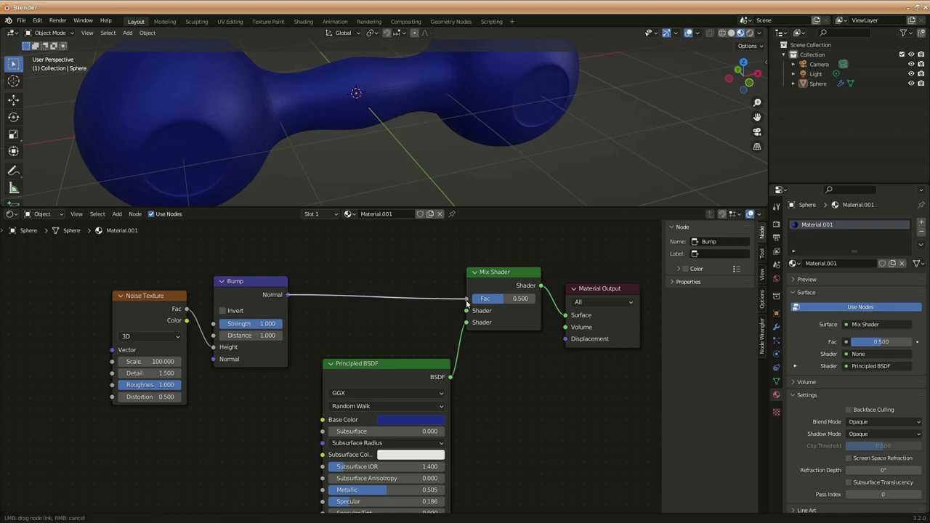
left_click_drag(336, 207, 337, 317)
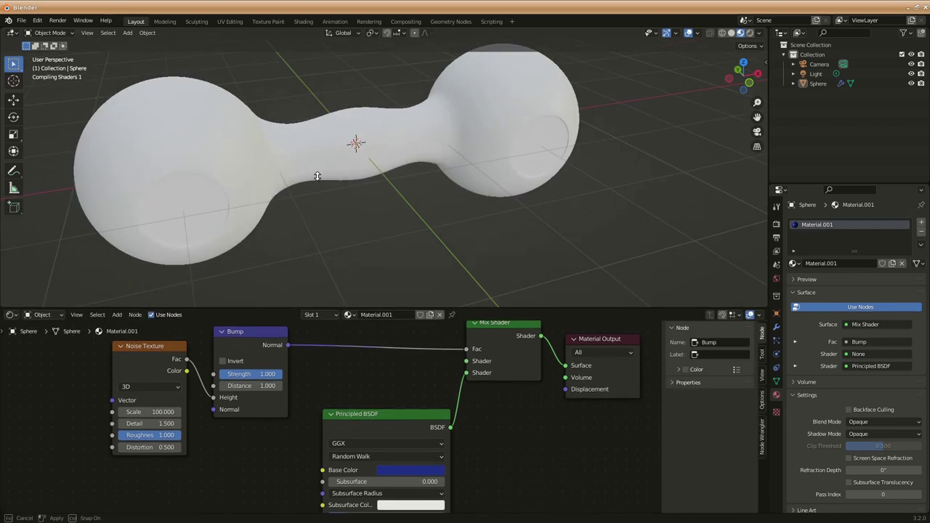
left_click_drag(346, 203, 363, 307)
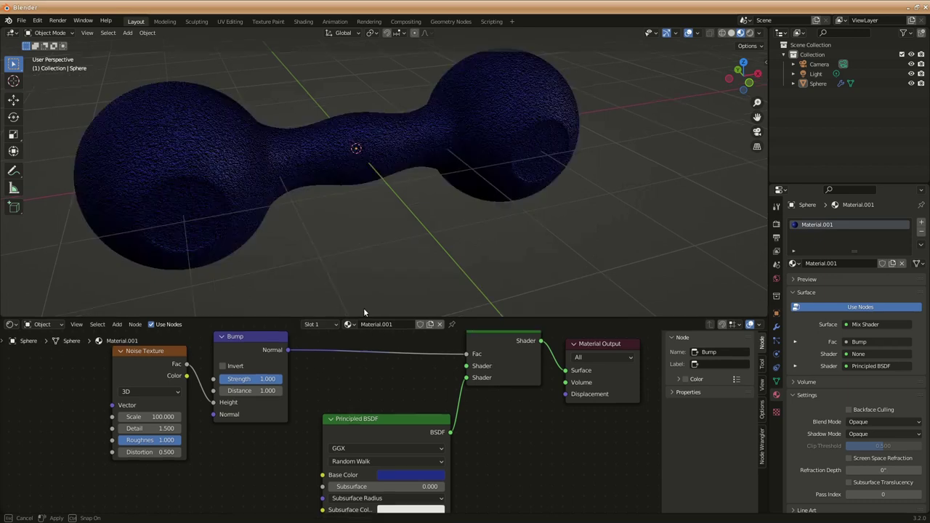
mouse_move(364, 158)
middle_mouse_down()
mouse_move(347, 213)
mouse_move(356, 226)
middle_mouse_up()
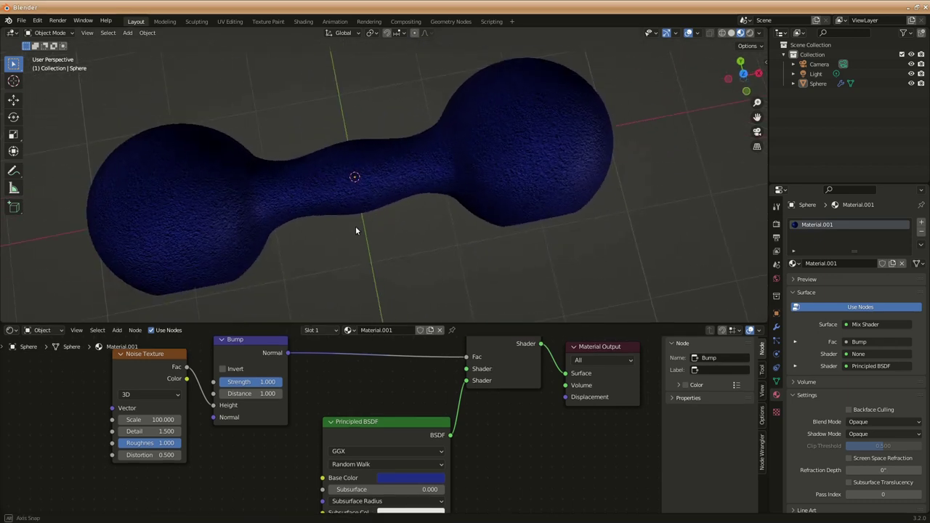
Step: Brighten the blue Base Color and set the Noise Texture Detail to 1.4
left_click(406, 478)
mouse_move(472, 361)
left_mouse_down()
mouse_move(469, 348)
mouse_move(443, 344)
left_mouse_up()
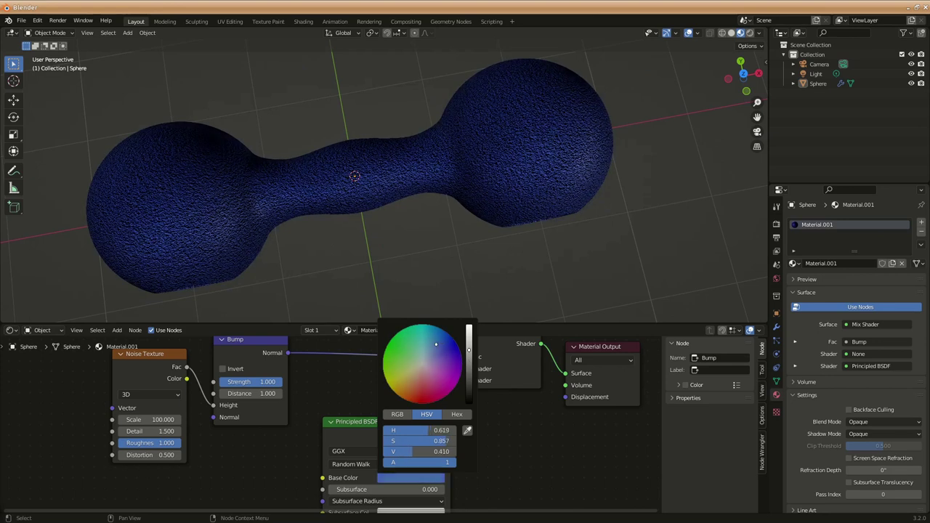
left_click(166, 433)
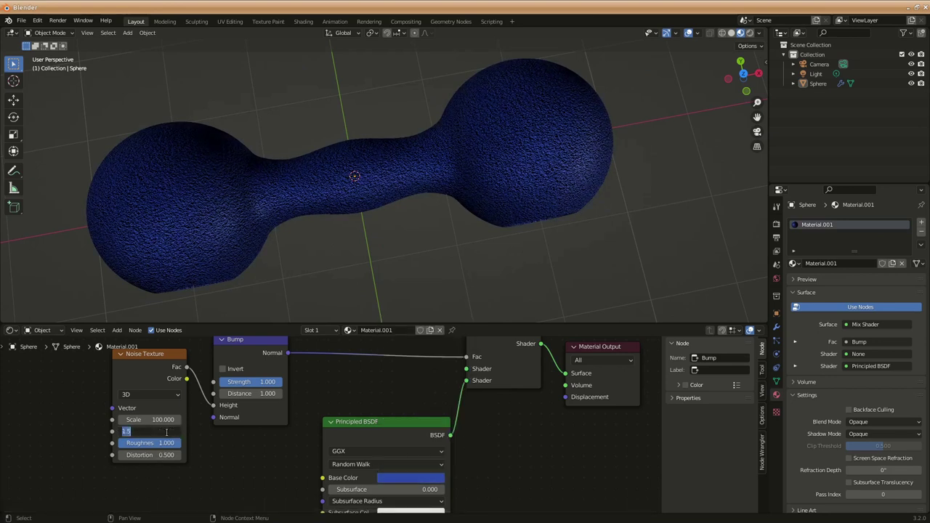
type("1.4")
key("Return")
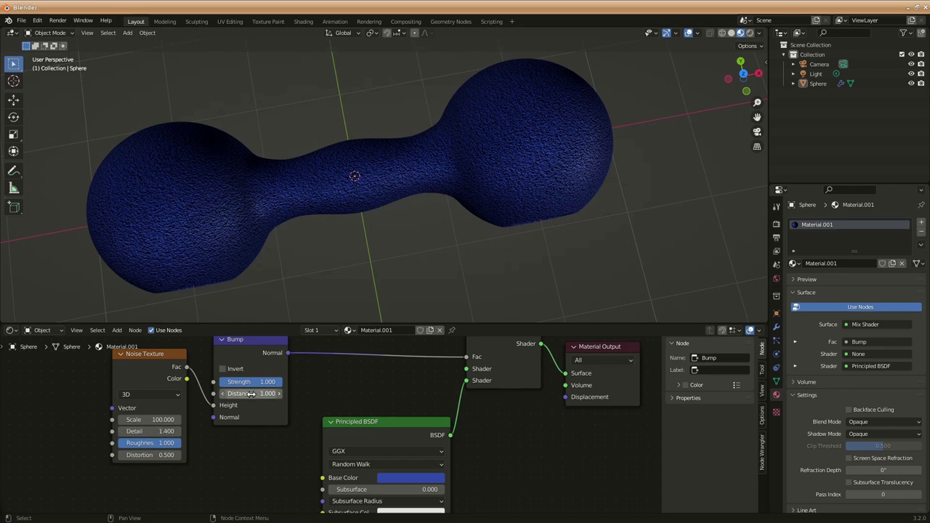
Step: Set Bump Distance to 400 and move the BSDF link to the upper Mix Shader input
left_click(260, 395)
type("400.000")
key("Return")
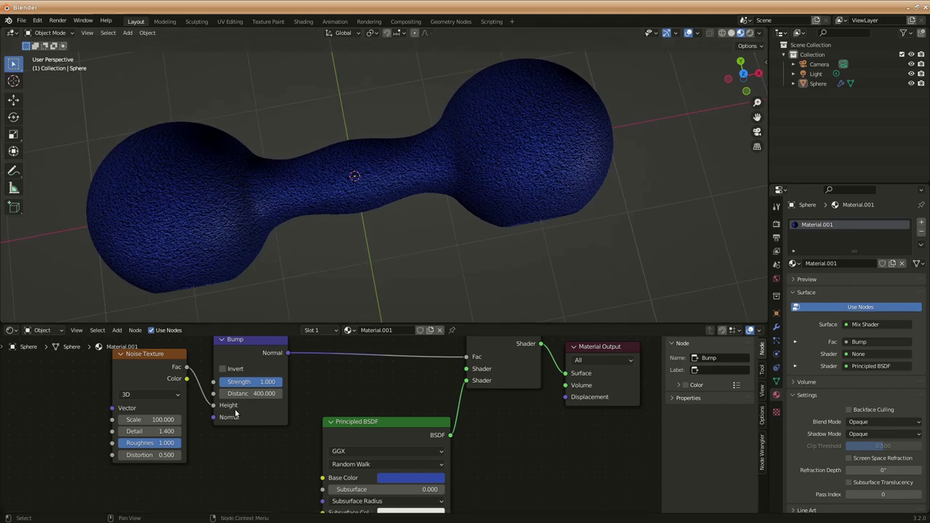
left_click_drag(466, 381, 466, 368)
left_click_drag(404, 421, 392, 379)
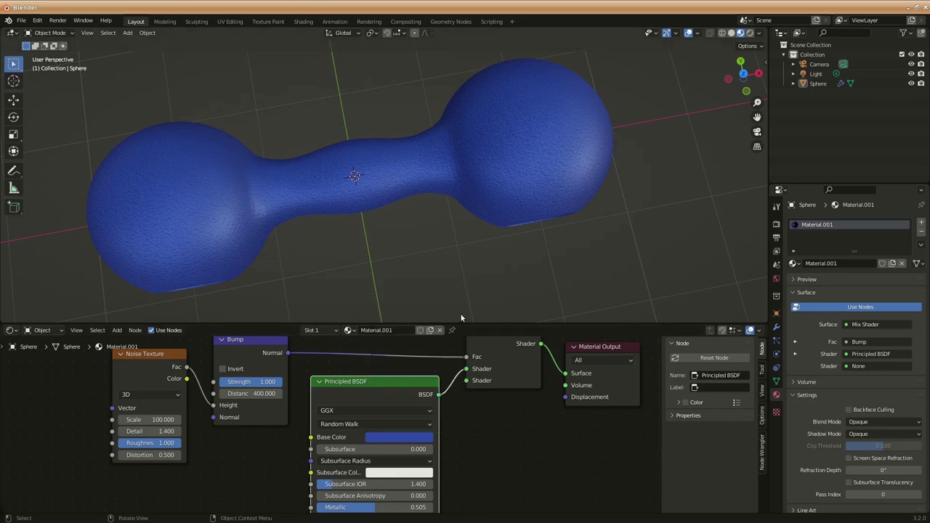
Step: Slightly deepen the blue Base Color and view the textured dumbbell from above
left_click(415, 437)
mouse_move(457, 311)
left_mouse_down()
mouse_move(457, 327)
mouse_move(458, 313)
left_mouse_up()
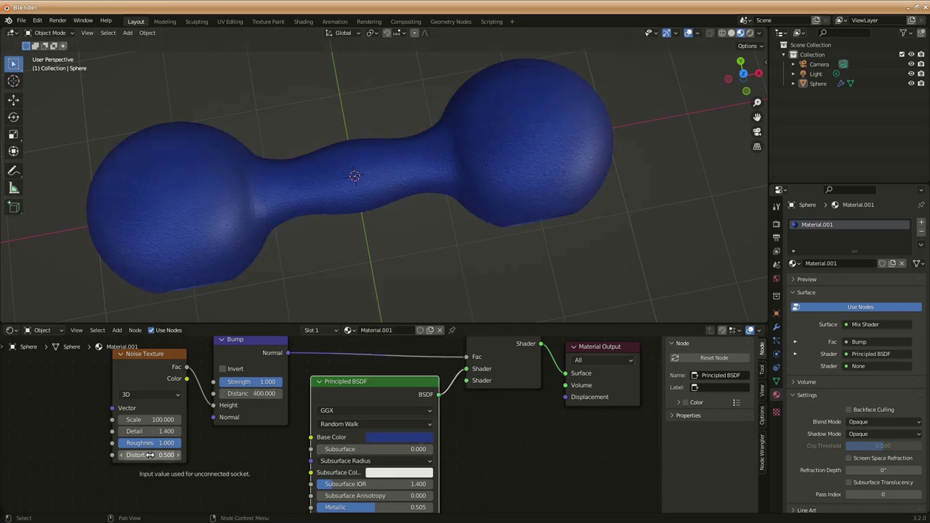
mouse_move(317, 206)
middle_mouse_down()
mouse_move(368, 219)
mouse_move(382, 143)
mouse_move(370, 158)
mouse_move(435, 224)
mouse_move(407, 245)
mouse_move(436, 223)
mouse_move(426, 233)
mouse_move(431, 259)
middle_mouse_up()
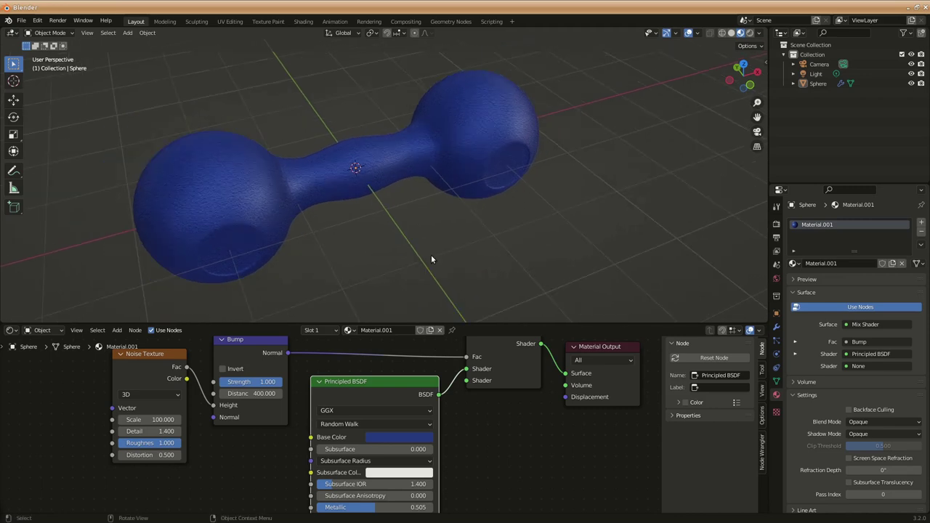